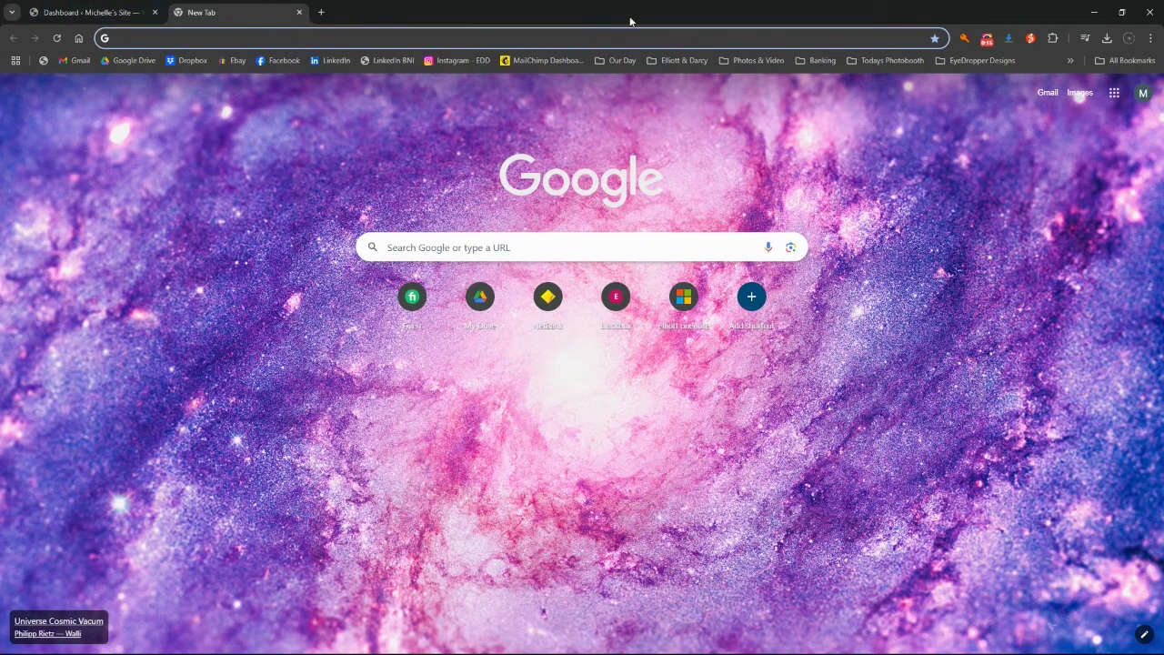
# - Search the web for "qr code monkey", open the QRCode Monkey generator site and accept all cookies
pyautogui.write('qr')
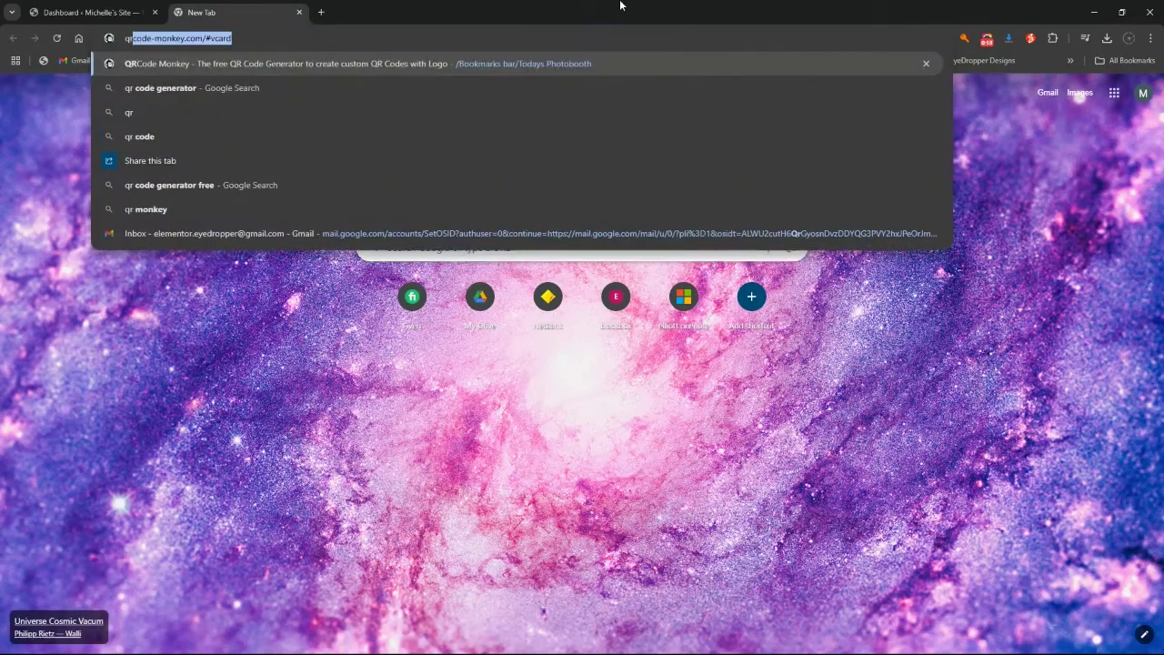
pyautogui.write(' code ')
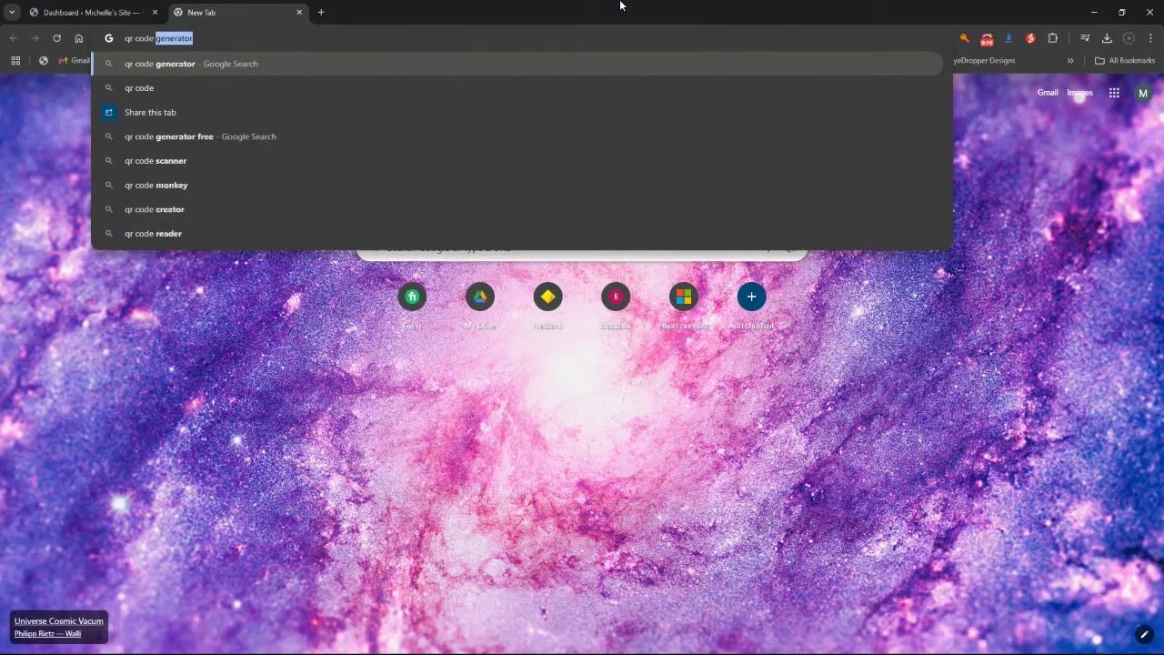
pyautogui.write('monkey')
pyautogui.press('Return')
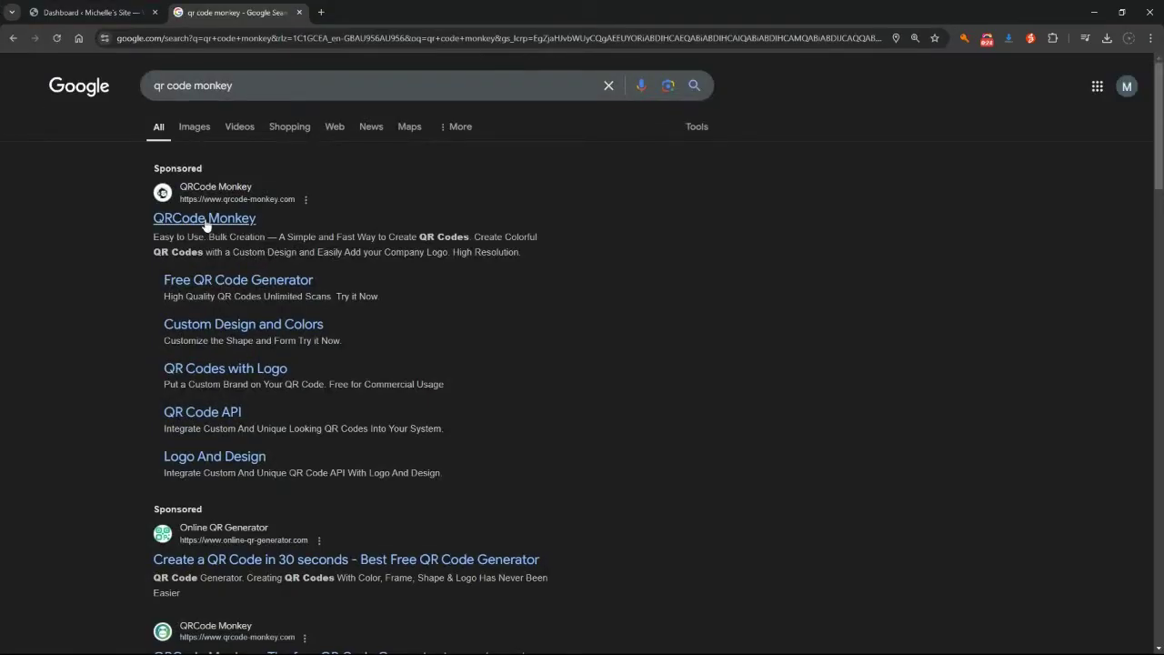
pyautogui.click(206, 223)
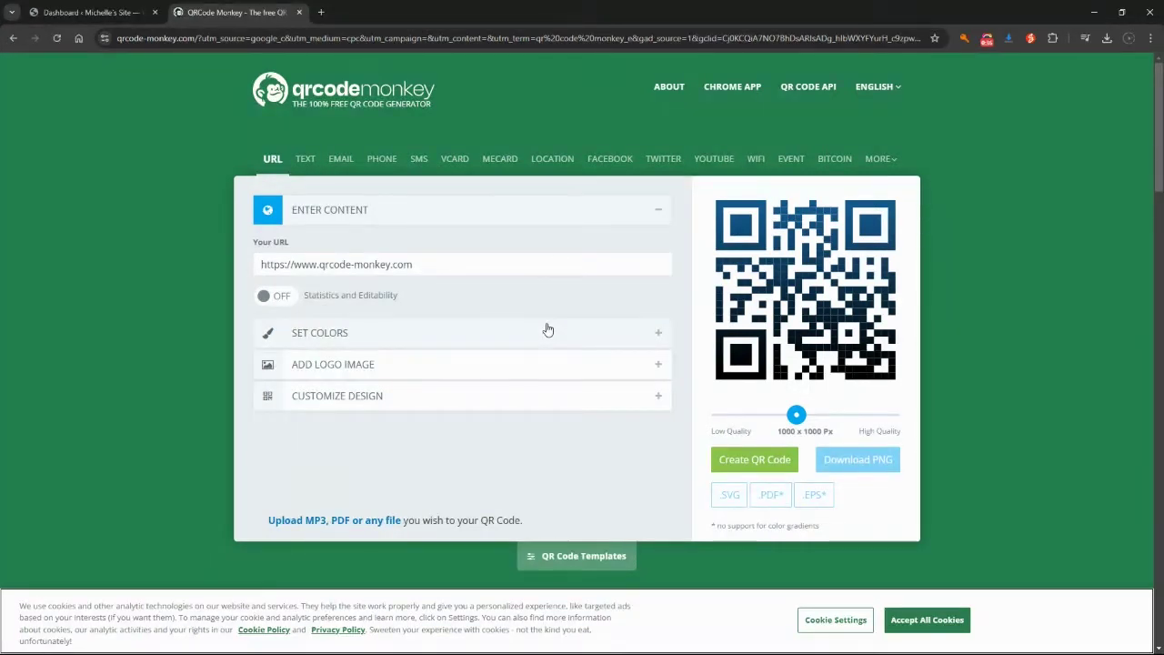
pyautogui.click(928, 619)
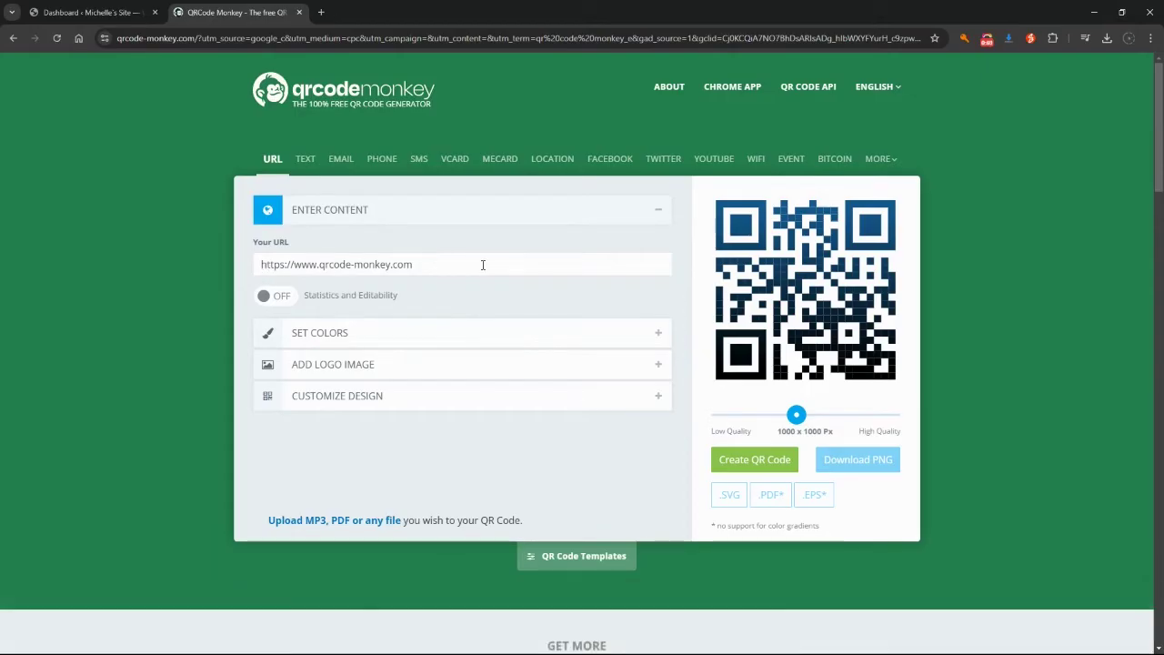
# - Copy the view link address of the "How did we do?" page from the WordPress site's page list
pyautogui.click(77, 11)
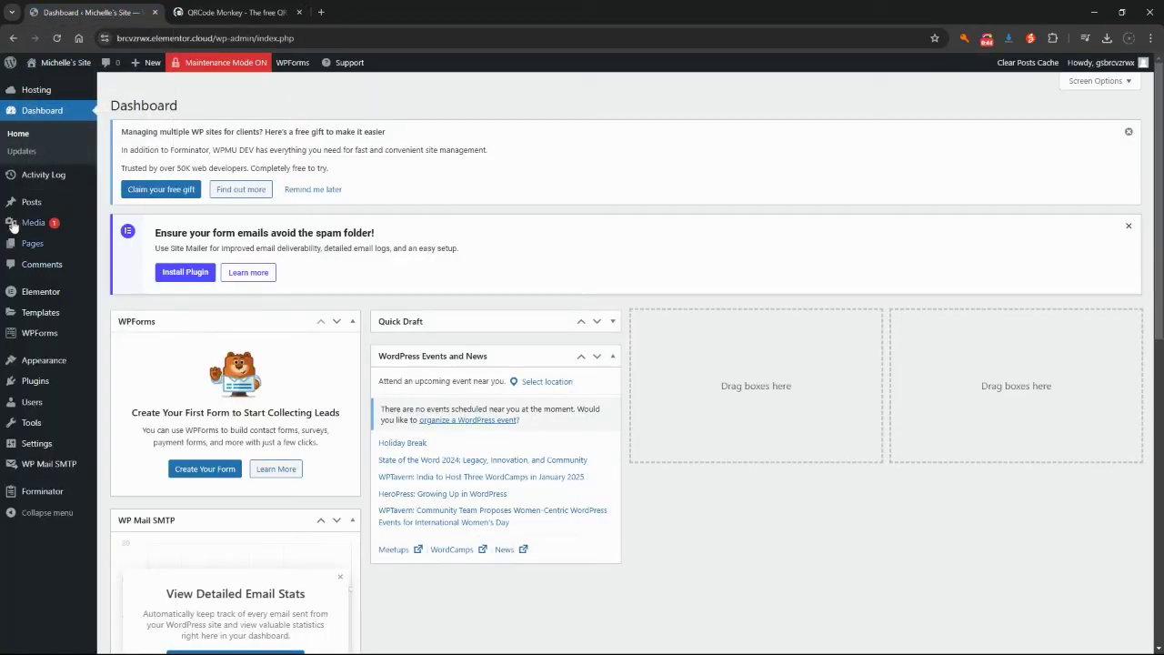
pyautogui.moveTo(27, 247)
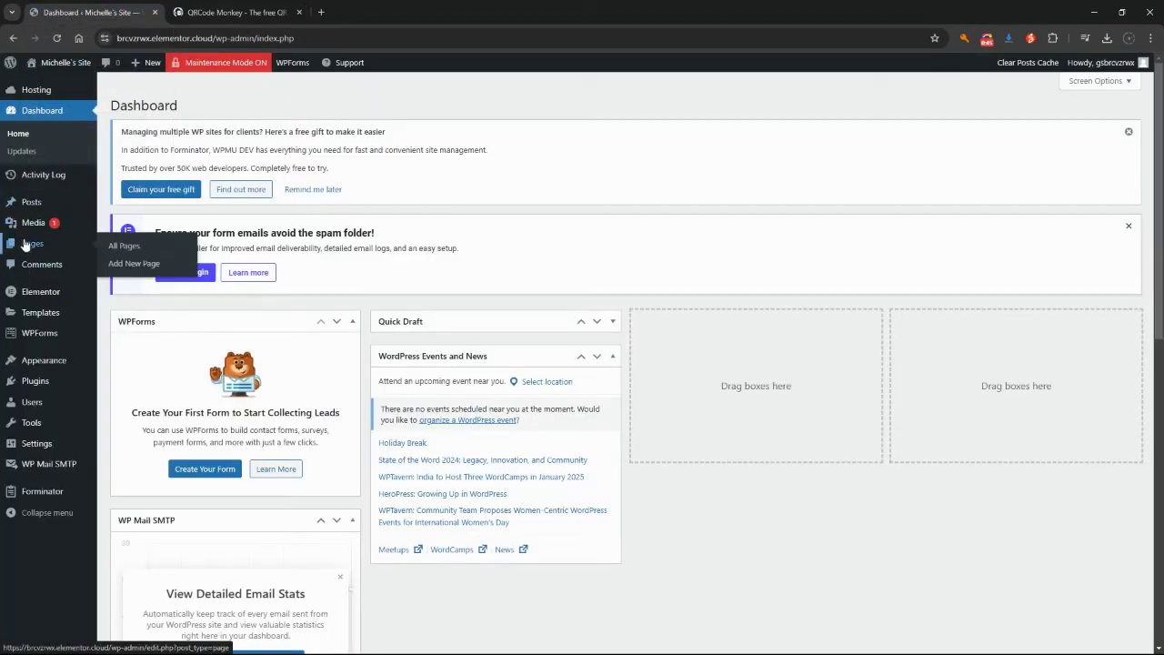
pyautogui.click(125, 249)
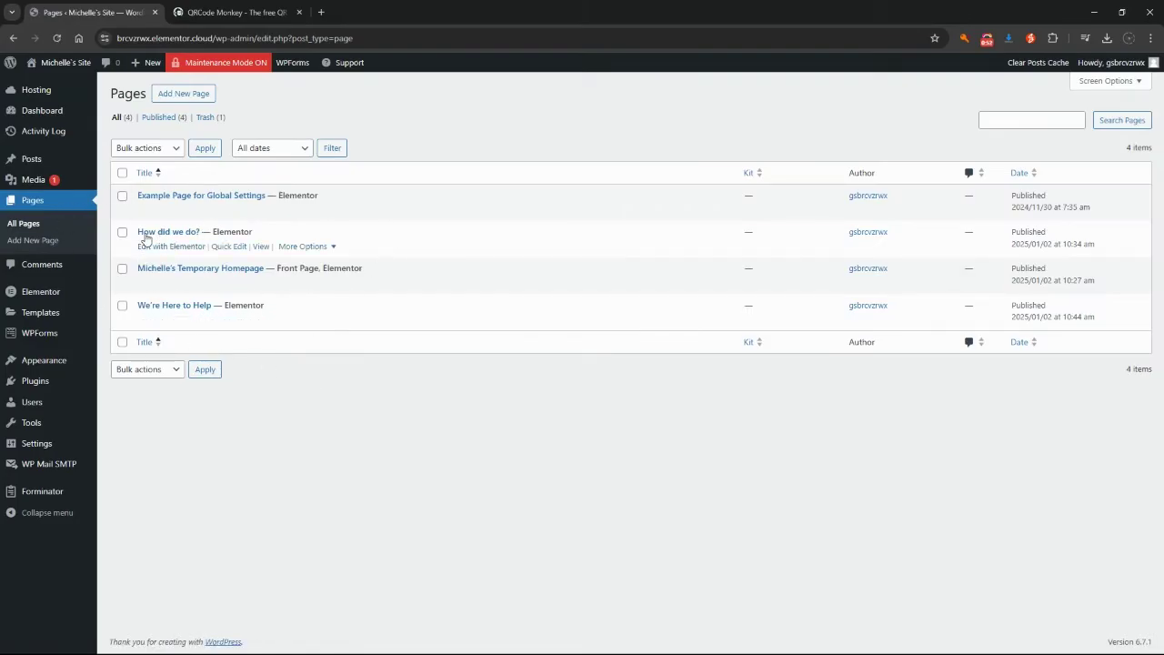
pyautogui.rightClick(262, 252)
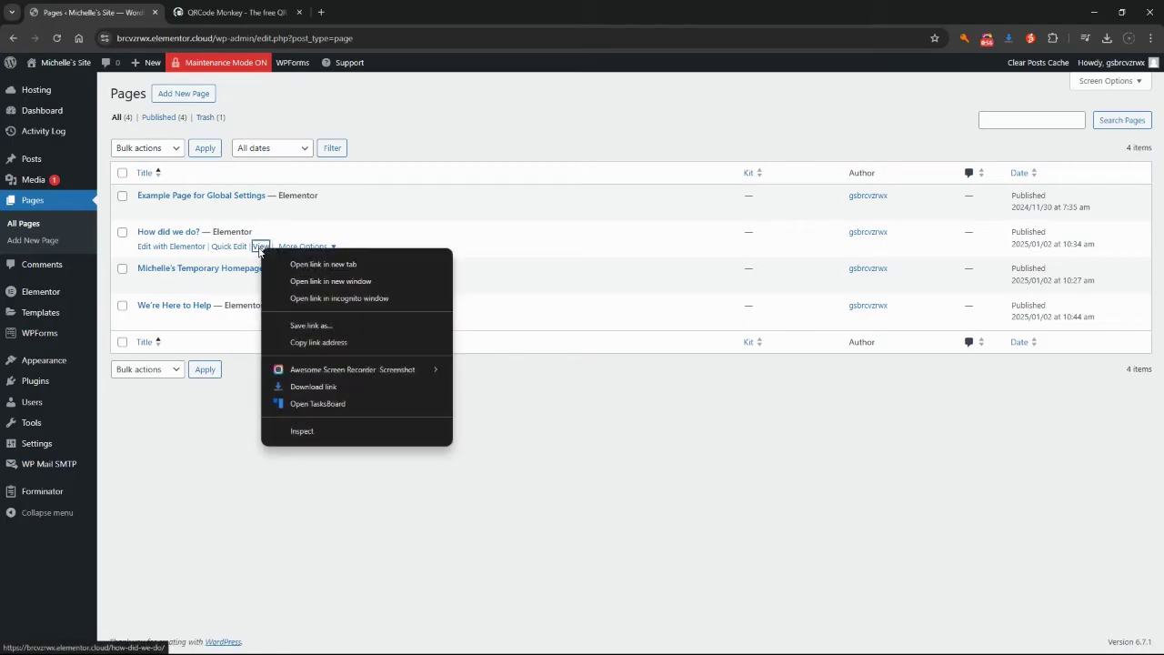
pyautogui.click(302, 343)
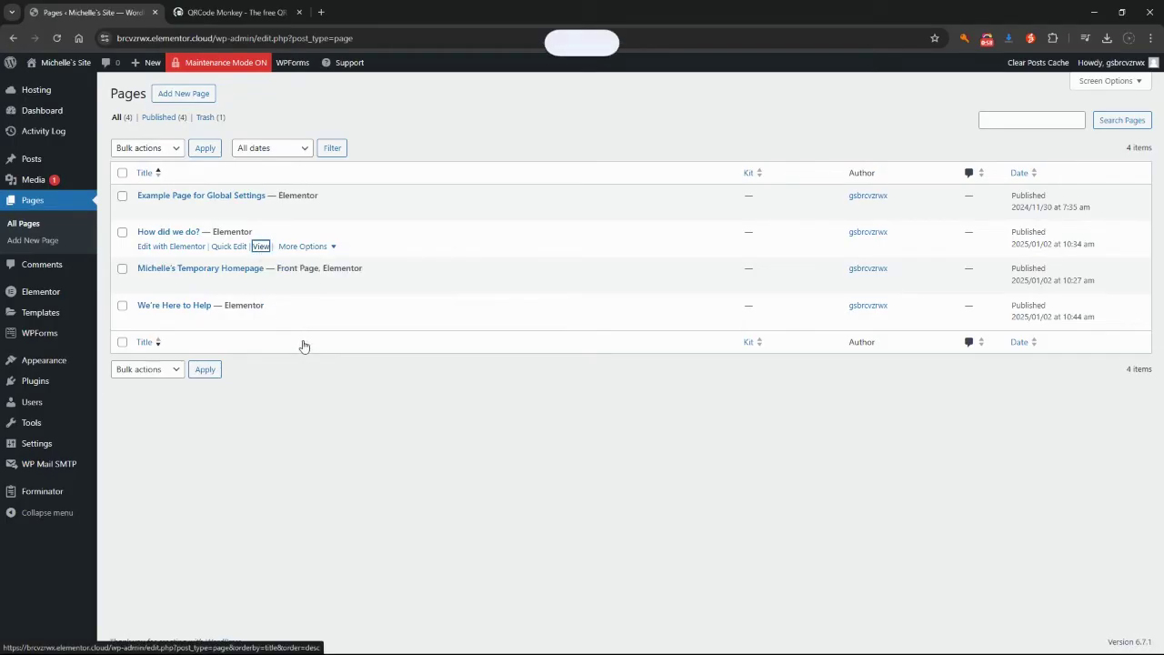
pyautogui.click(254, 11)
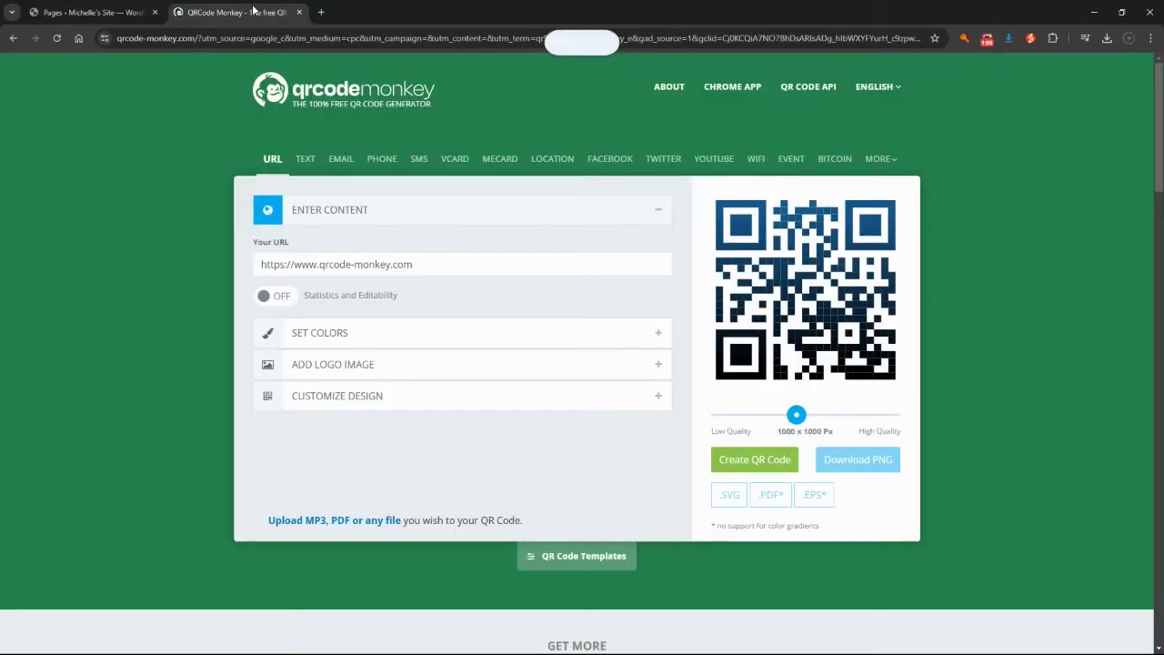
pyautogui.tripleClick(367, 259)
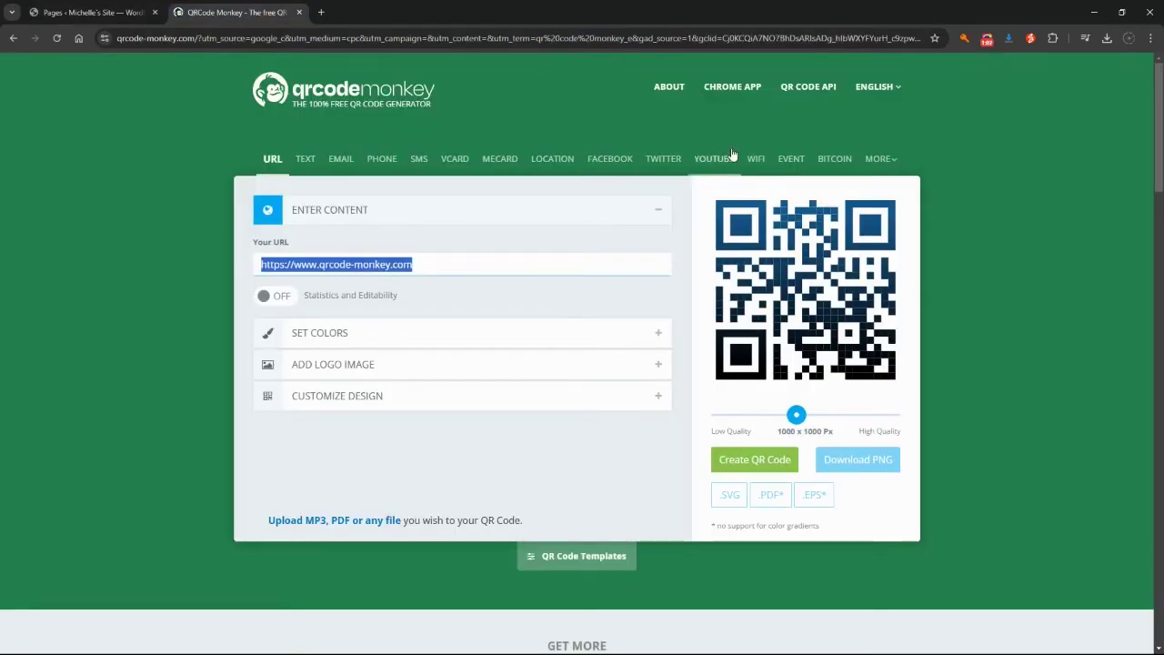
pyautogui.press('BackSpace')
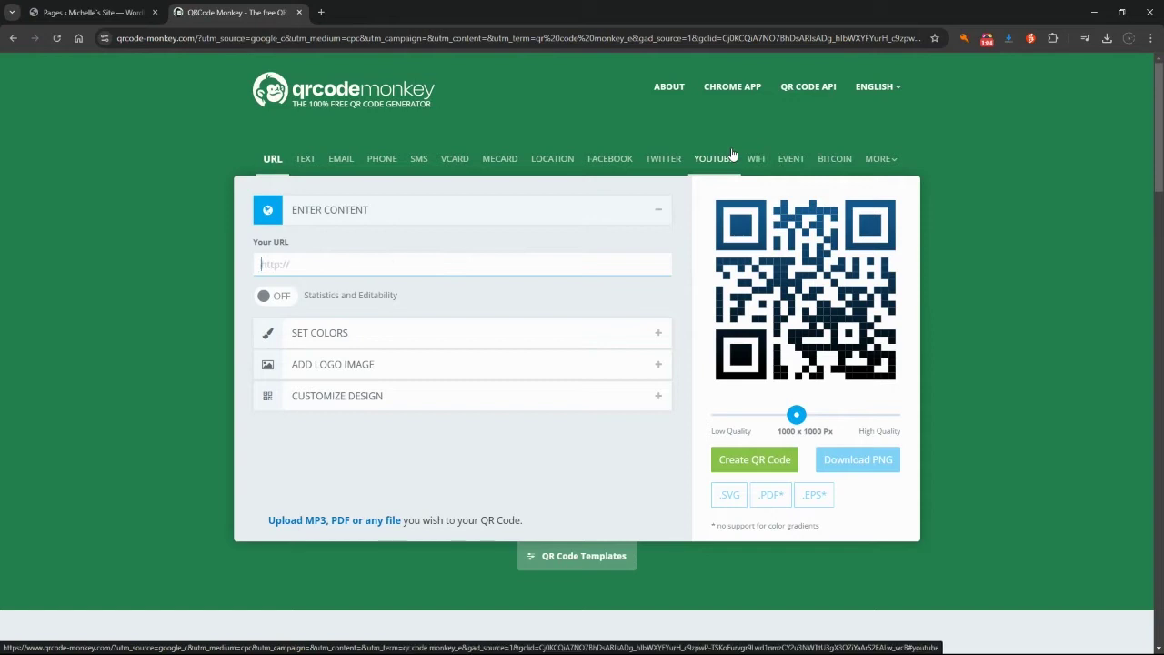
pyautogui.hotkey('ctrl', 'v')
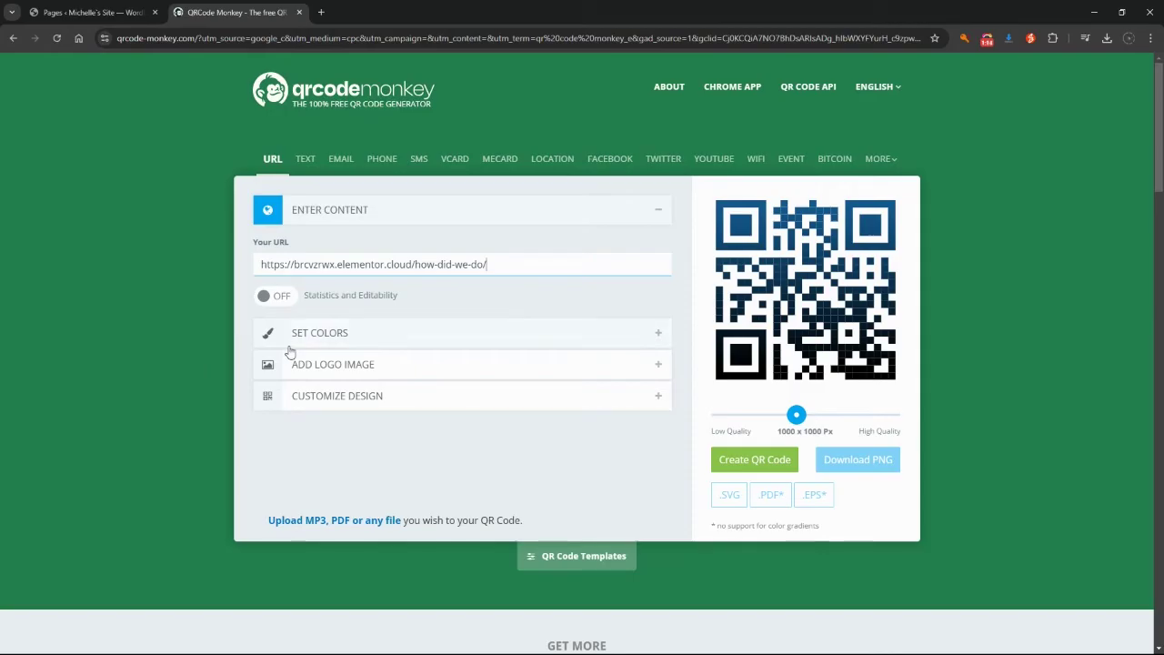
# - Open the QR code's color settings and try the Custom Eye Color option, switching it on and off again
pyautogui.click(335, 338)
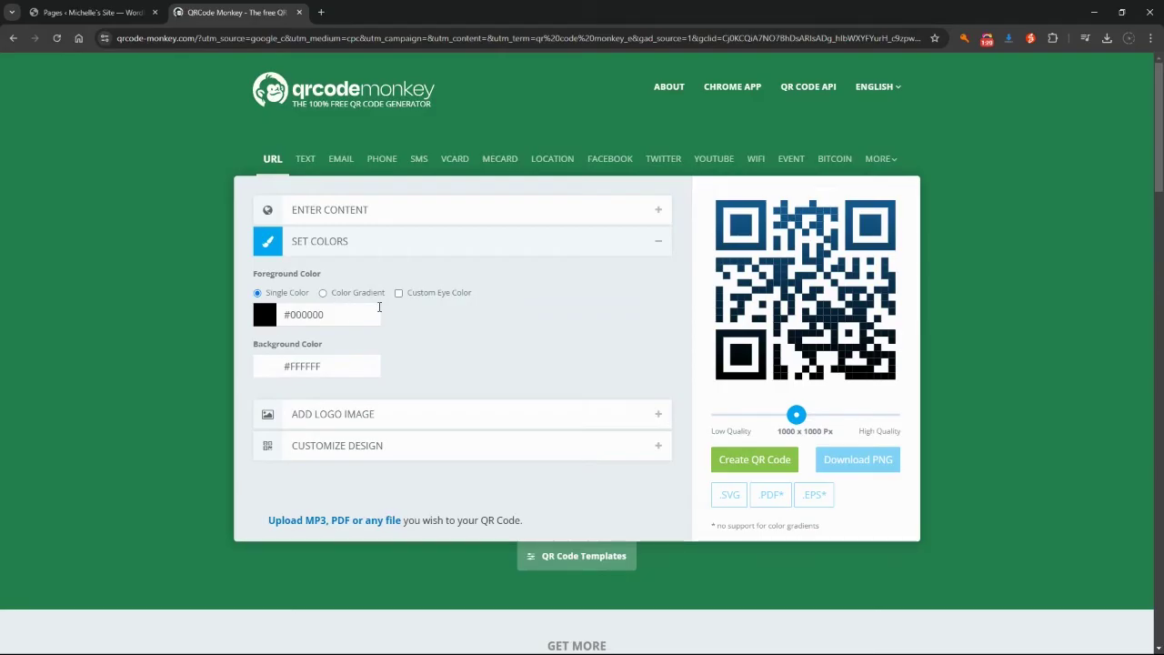
pyautogui.click(398, 293)
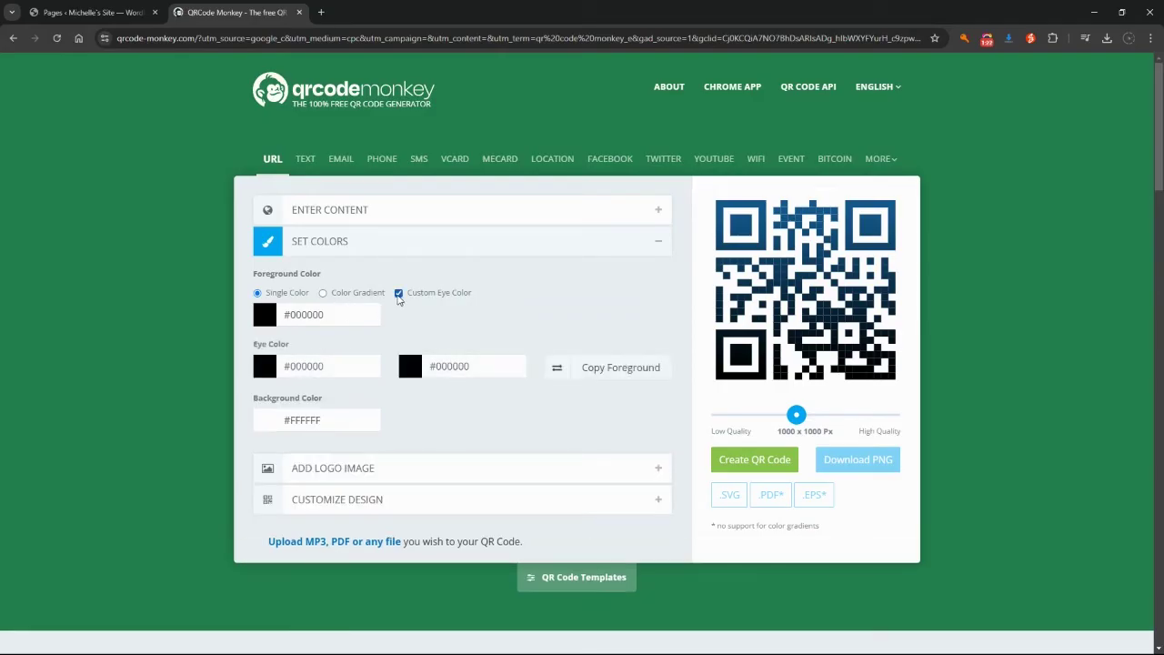
pyautogui.click(398, 293)
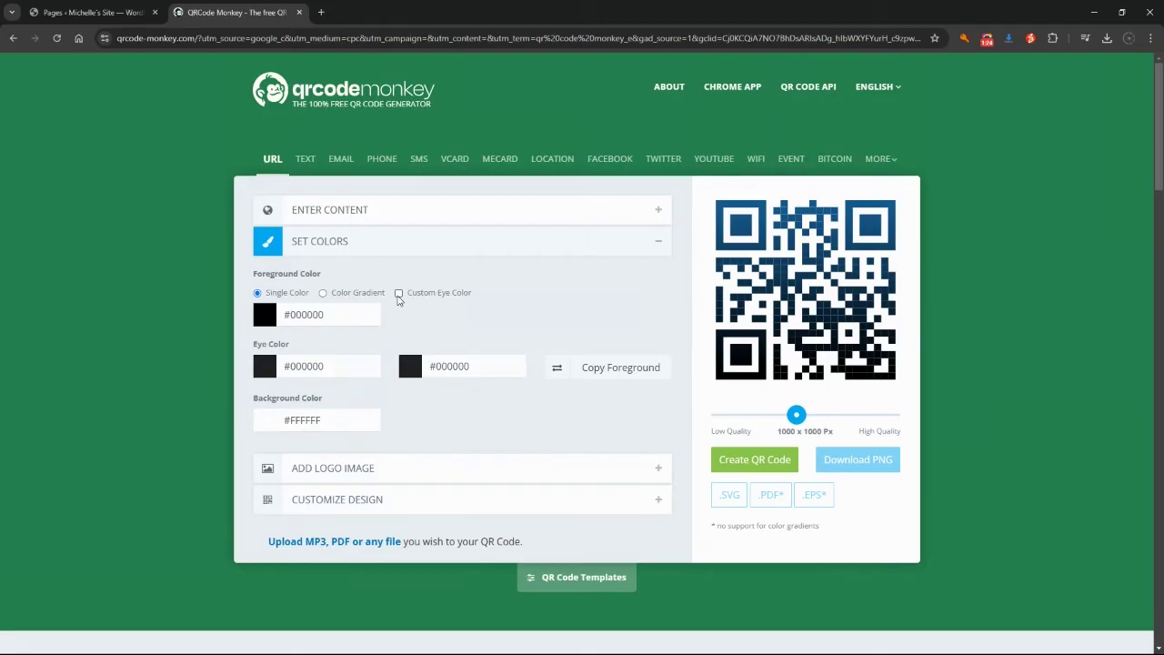
# - Try magenta and red shades such as #8D2374 and #8D2323 for the single foreground color, and restore black #000000
pyautogui.click(265, 314)
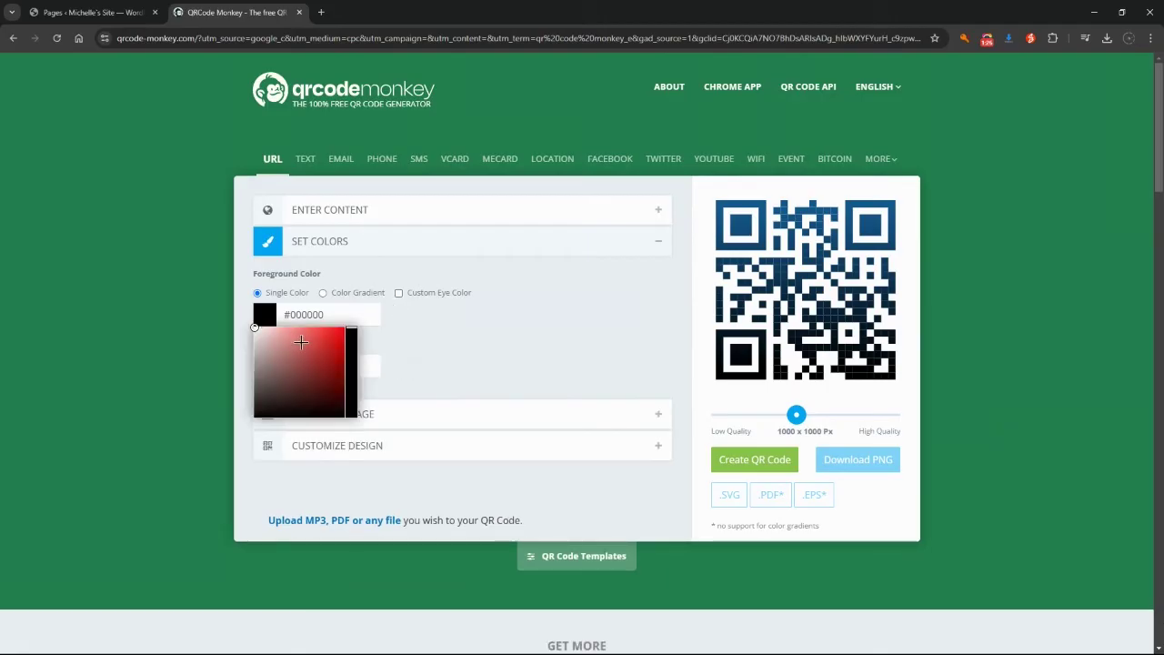
pyautogui.click(330, 339)
pyautogui.moveTo(351, 359)
pyautogui.mouseDown()
pyautogui.moveTo(351, 387)
pyautogui.moveTo(351, 337)
pyautogui.mouseUp()
pyautogui.click(334, 366)
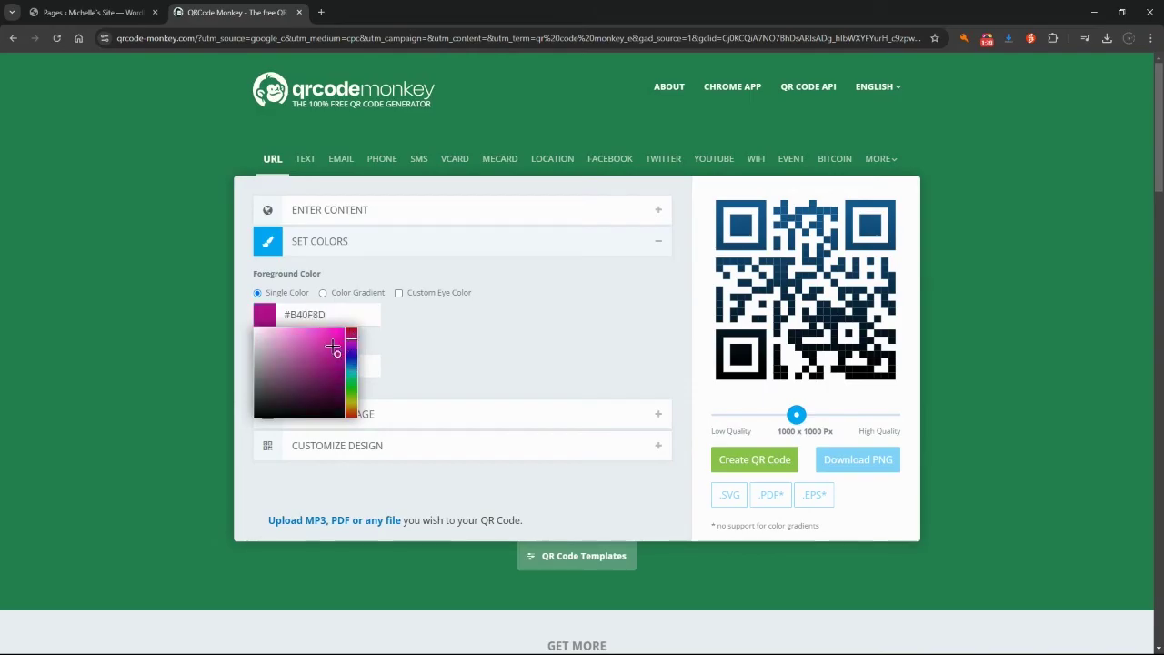
pyautogui.click(332, 336)
pyautogui.click(273, 345)
pyautogui.click(320, 390)
pyautogui.click(322, 367)
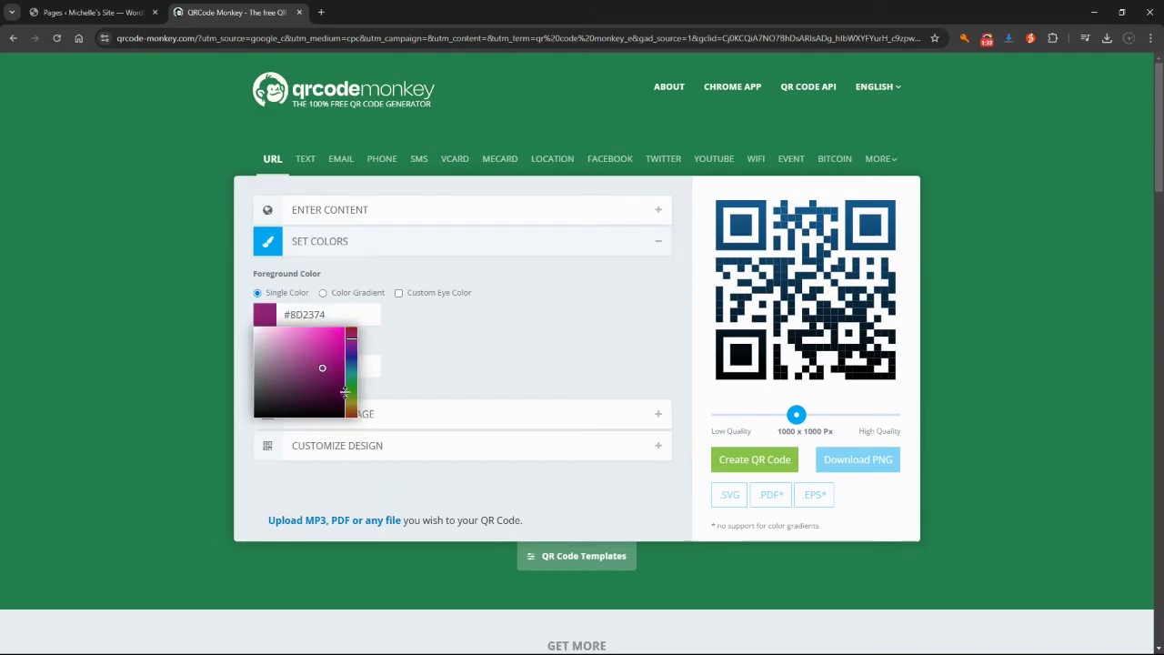
pyautogui.click(352, 403)
pyautogui.moveTo(352, 403); pyautogui.dragTo(351, 330)
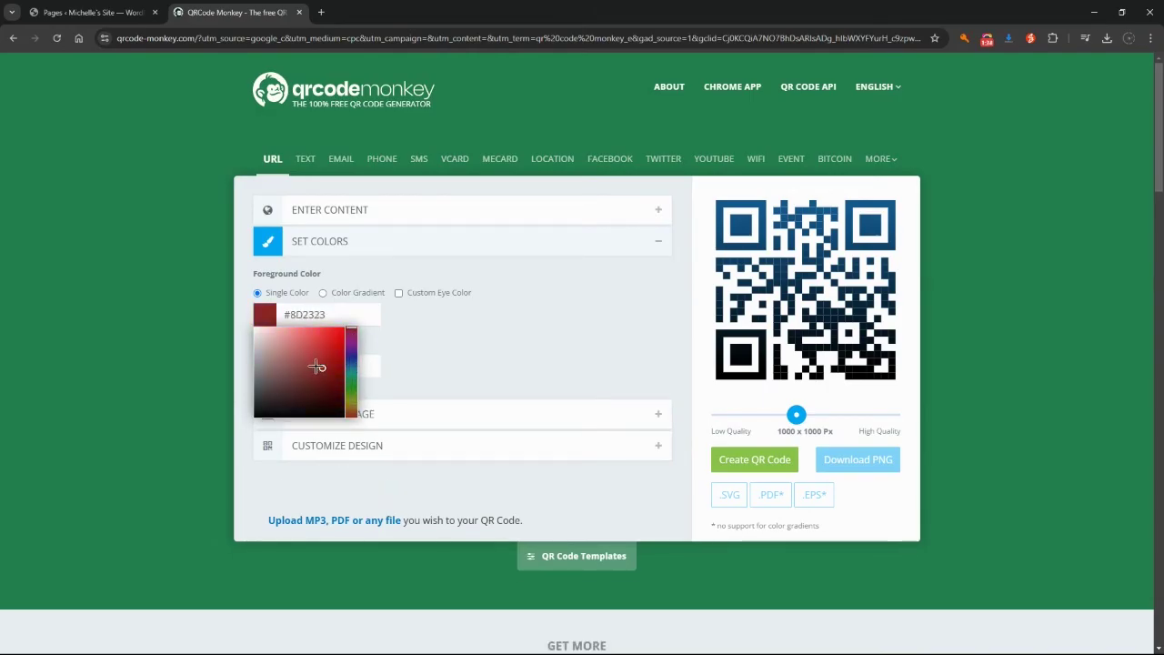
pyautogui.moveTo(309, 368); pyautogui.dragTo(232, 430)
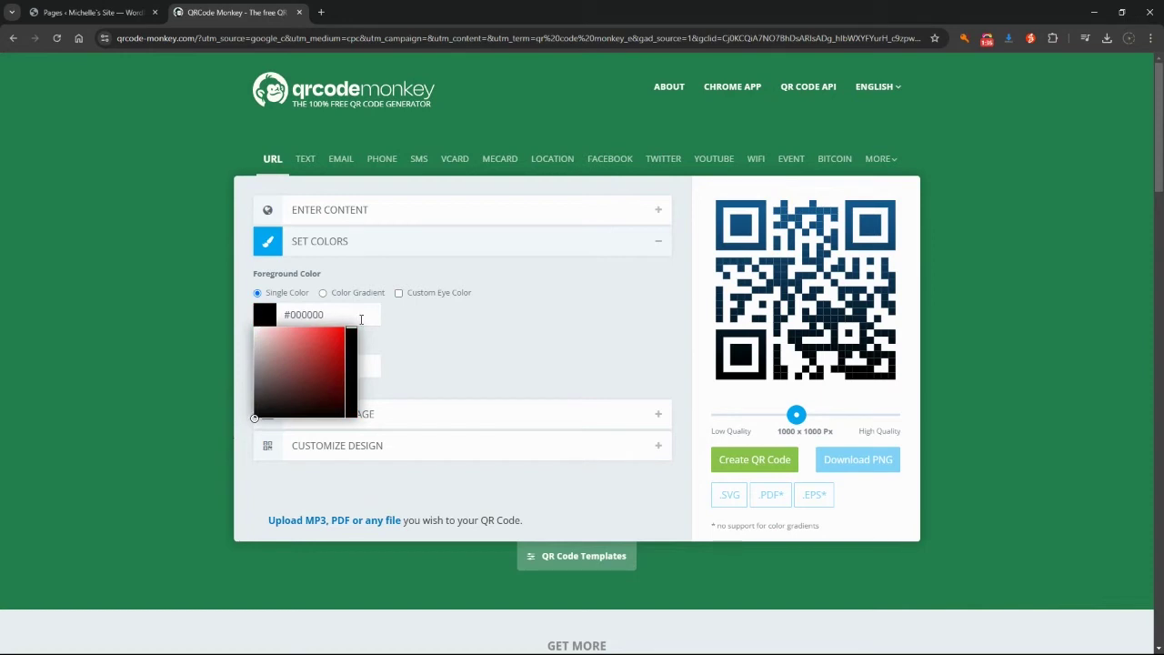
pyautogui.click(432, 326)
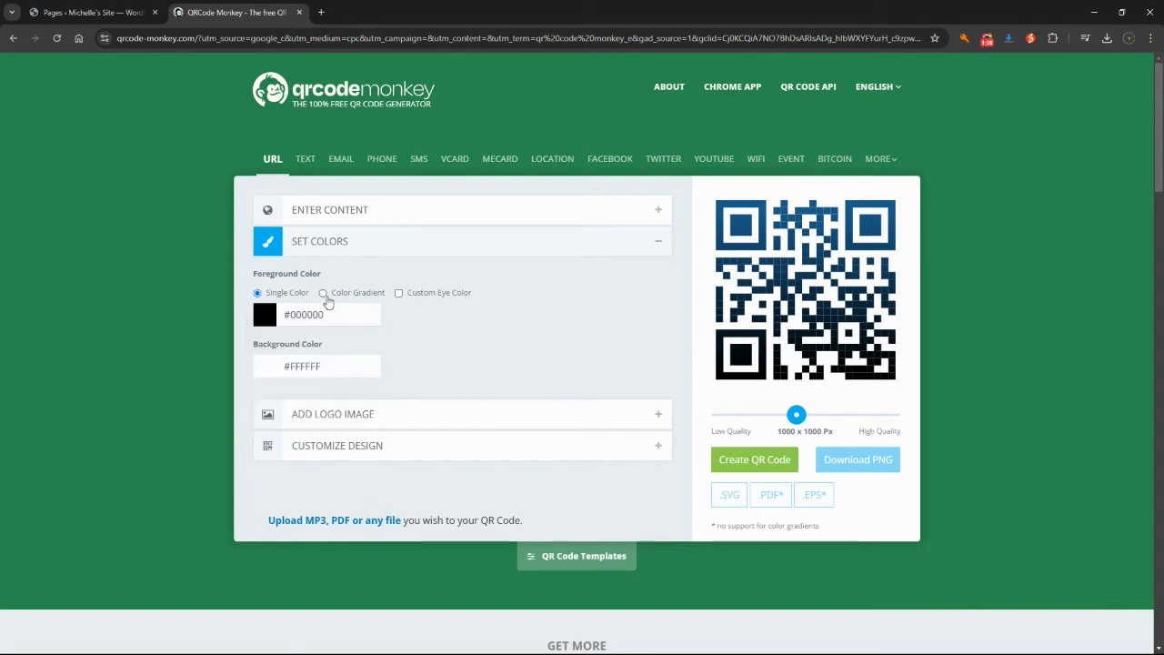
# - Try the Color Gradient foreground with Custom Eye Color, and return to a single color without custom eyes
pyautogui.click(344, 296)
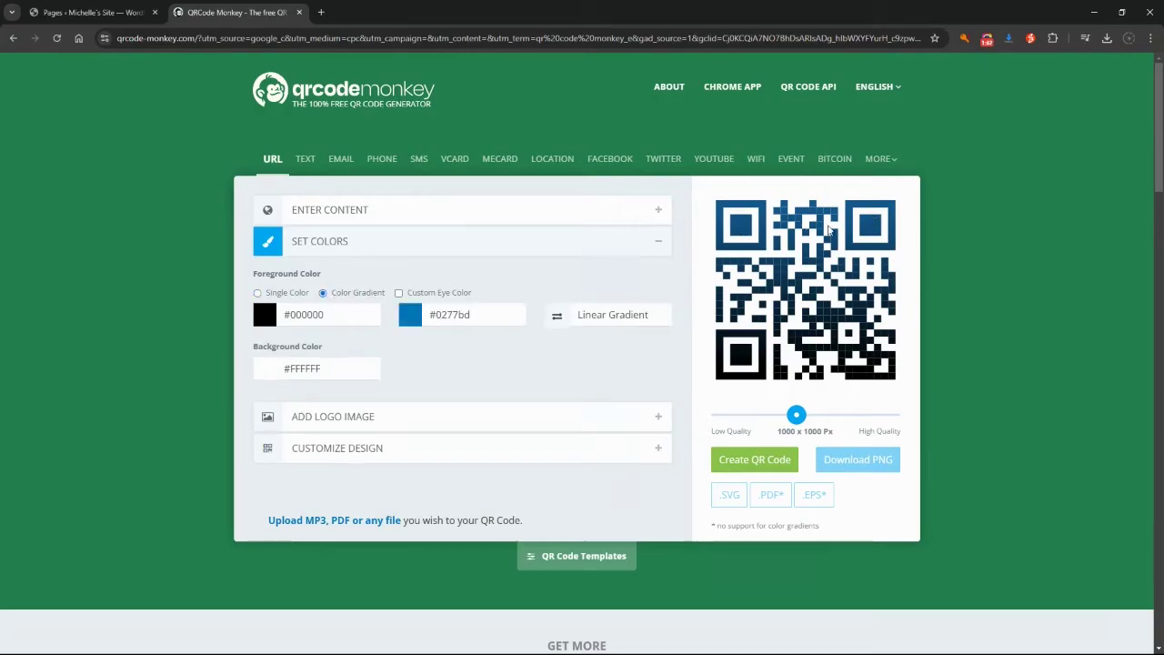
pyautogui.click(399, 294)
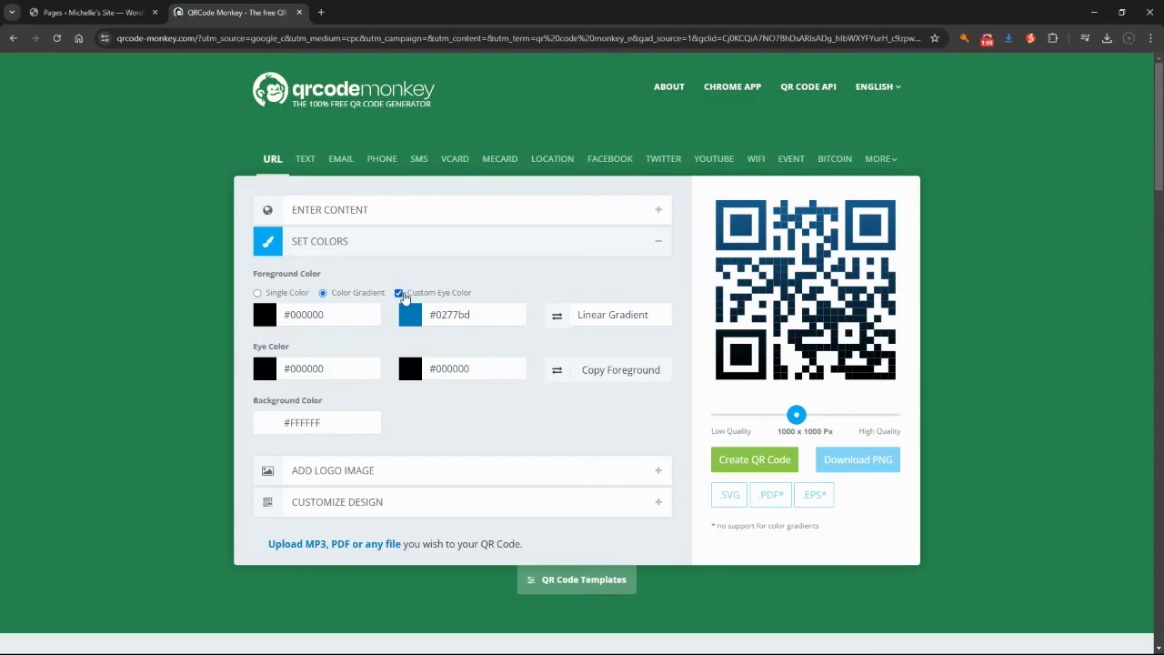
pyautogui.click(398, 293)
pyautogui.click(258, 293)
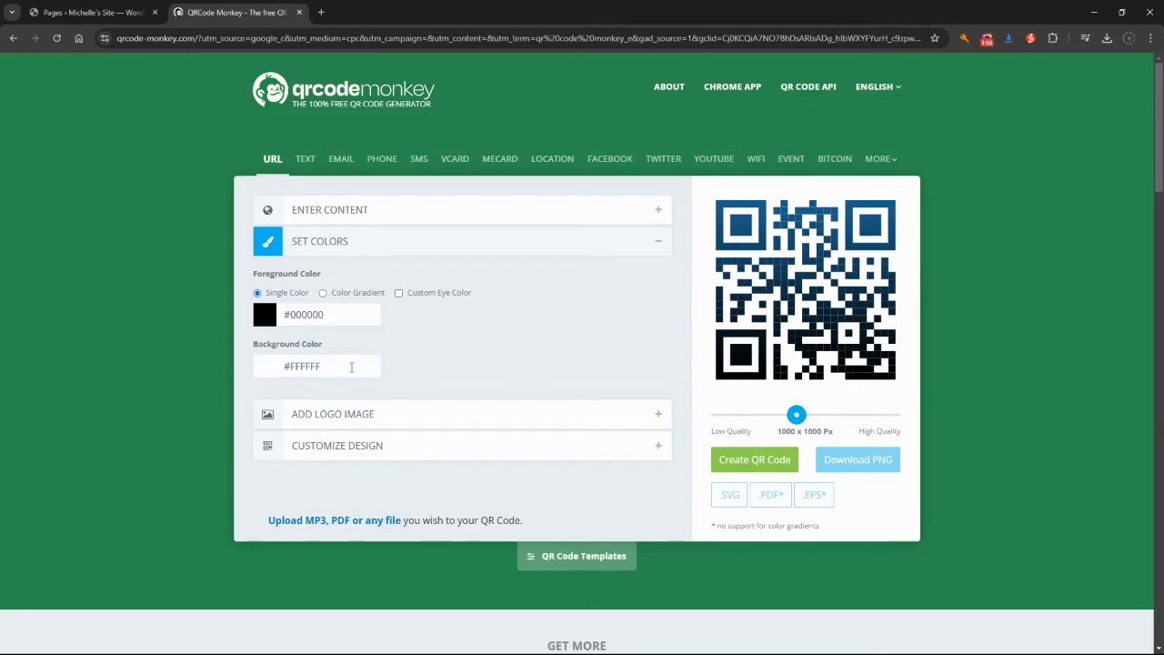
pyautogui.click(298, 361)
pyautogui.click(458, 354)
# - Open the logo image options and choose the green QRCode Monkey logo from the gallery
pyautogui.scroll(-1, 432, 354)
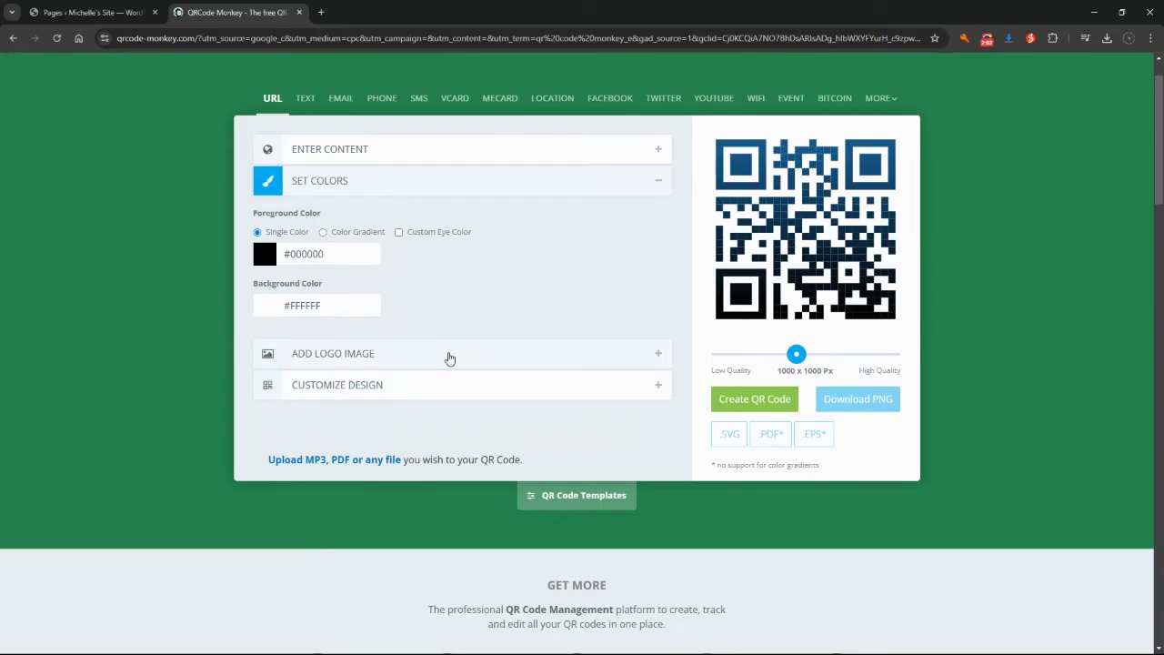
pyautogui.click(449, 357)
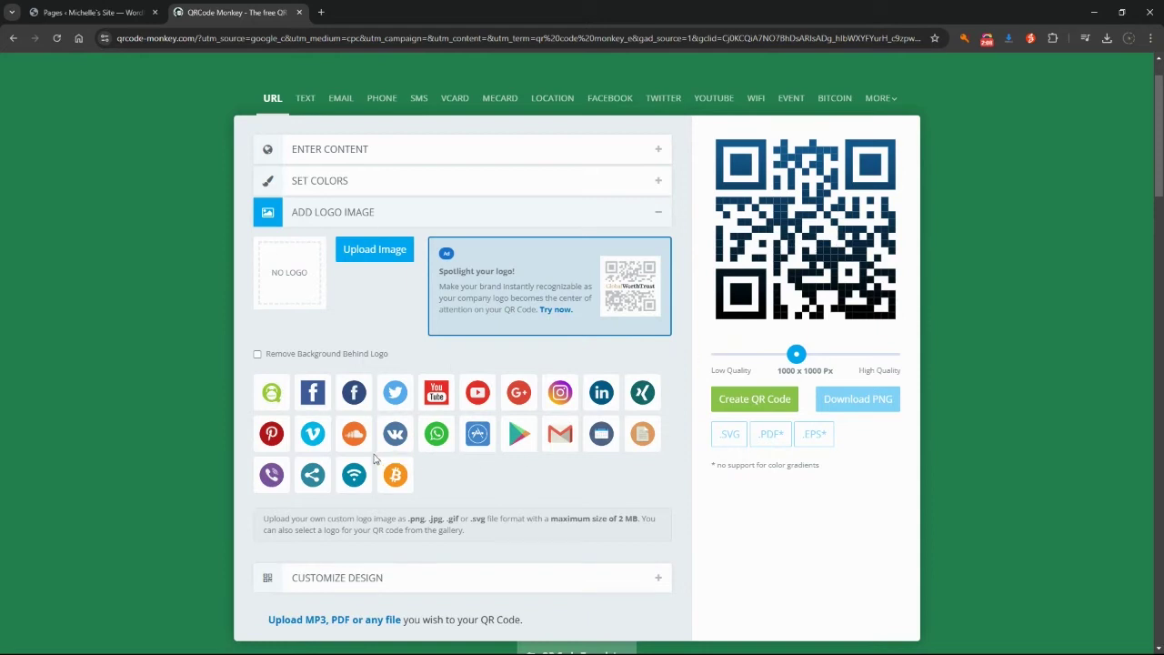
pyautogui.click(273, 390)
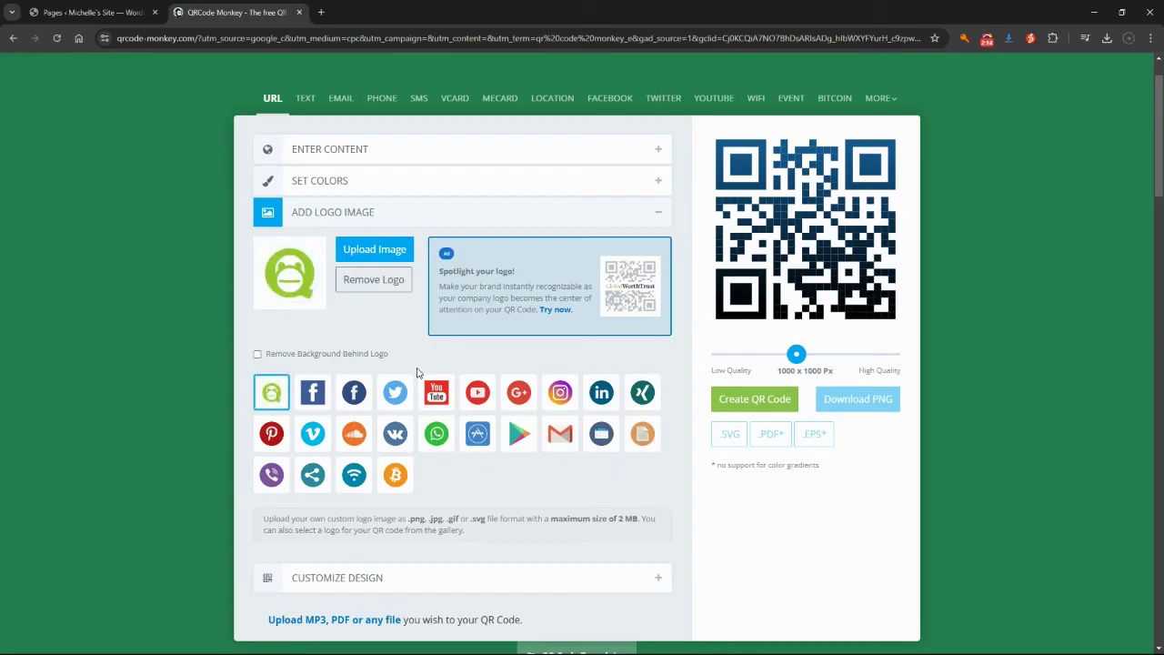
# - Open the design customization and try several body shapes for the QR code, ending with the second shape in the first row
pyautogui.scroll(-1, 275, 373)
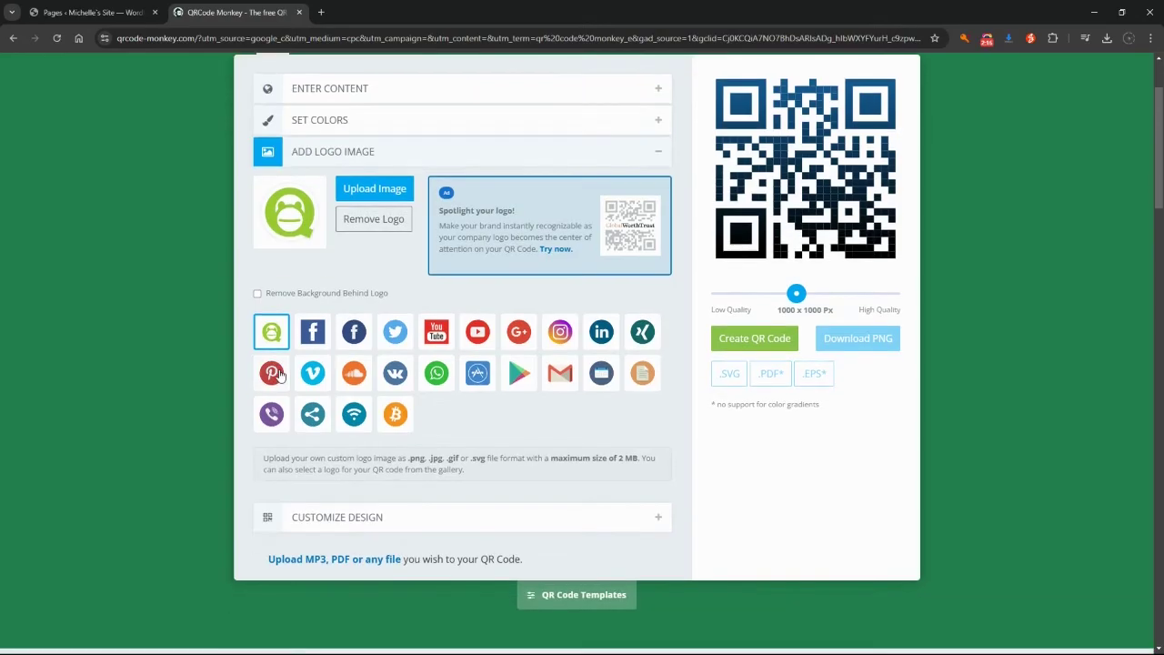
pyautogui.scroll(-1, 275, 373)
pyautogui.click(447, 454)
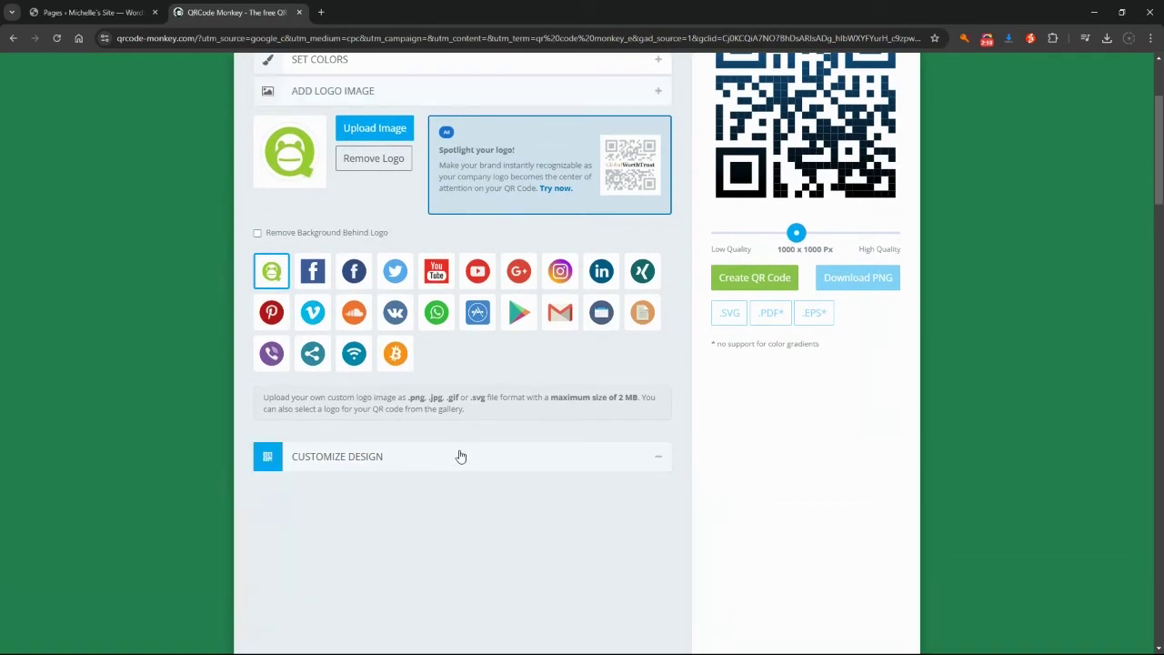
pyautogui.scroll(2, 503, 397)
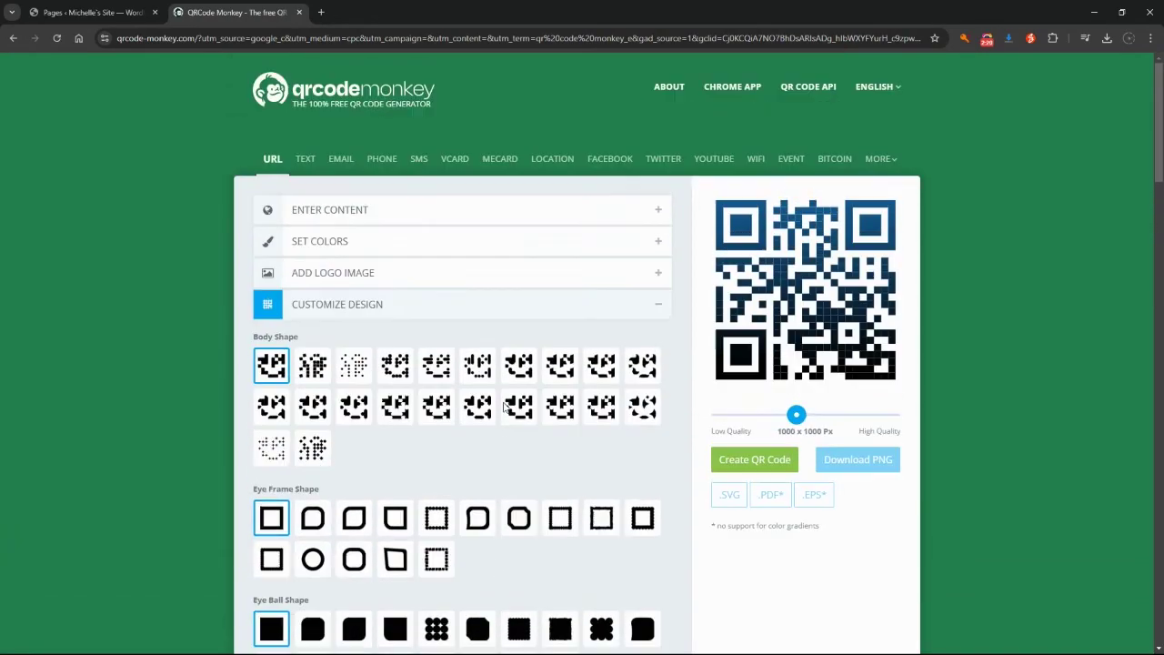
pyautogui.click(777, 462)
pyautogui.scroll(-1, 408, 475)
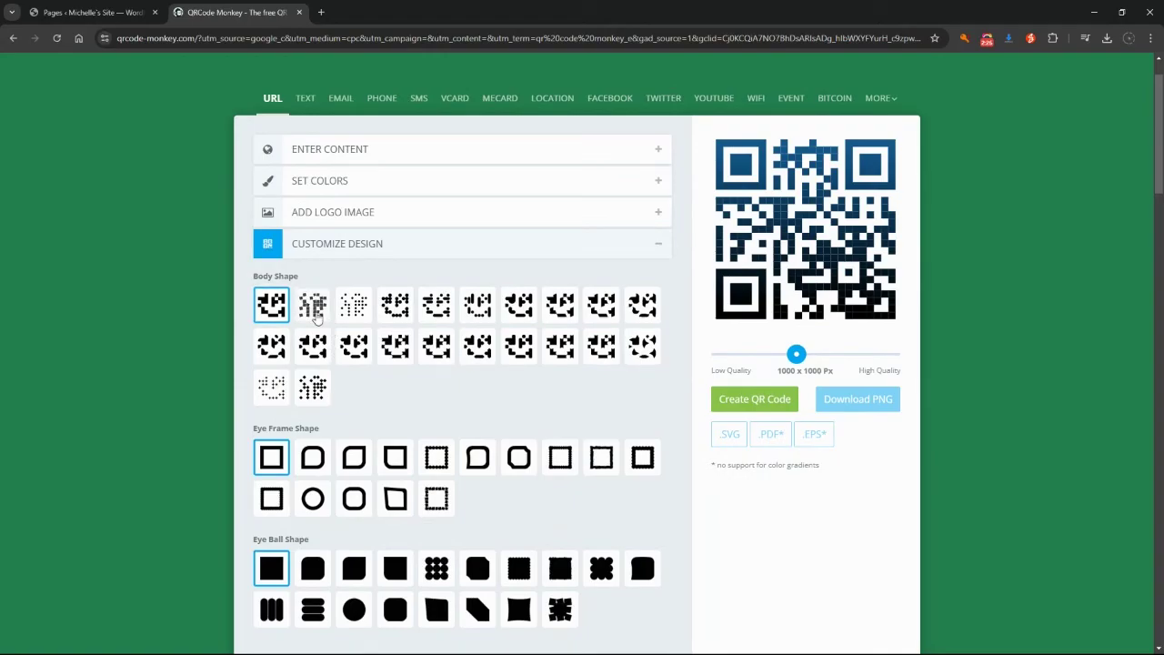
pyautogui.click(312, 366)
pyautogui.click(357, 367)
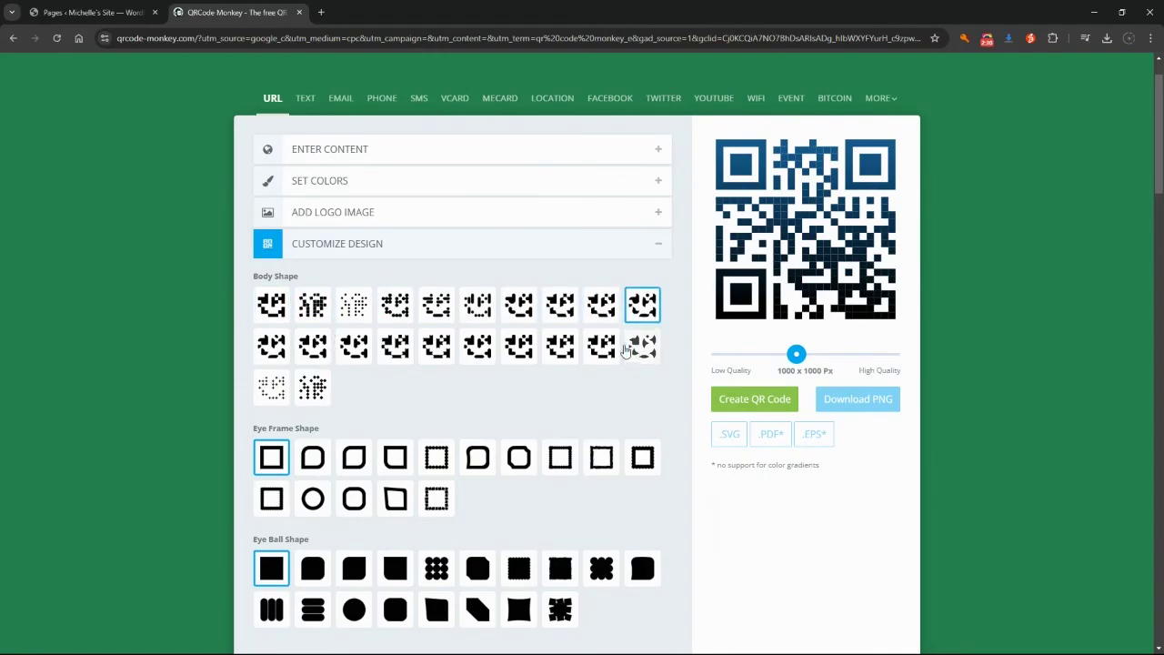
pyautogui.click(601, 346)
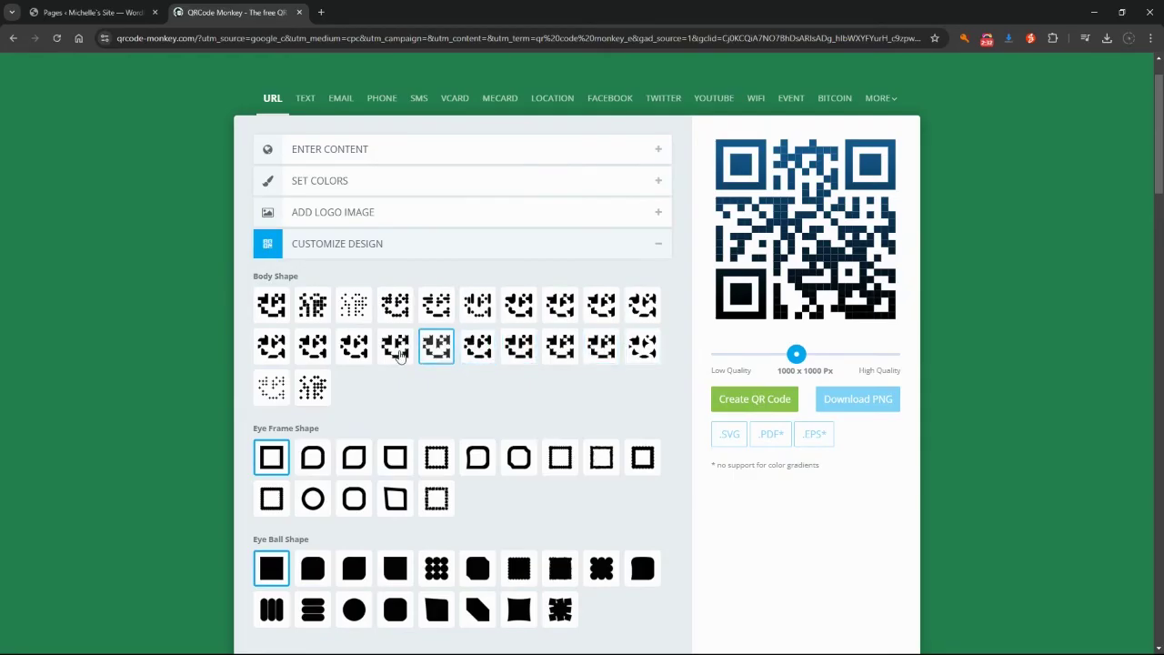
pyautogui.click(312, 304)
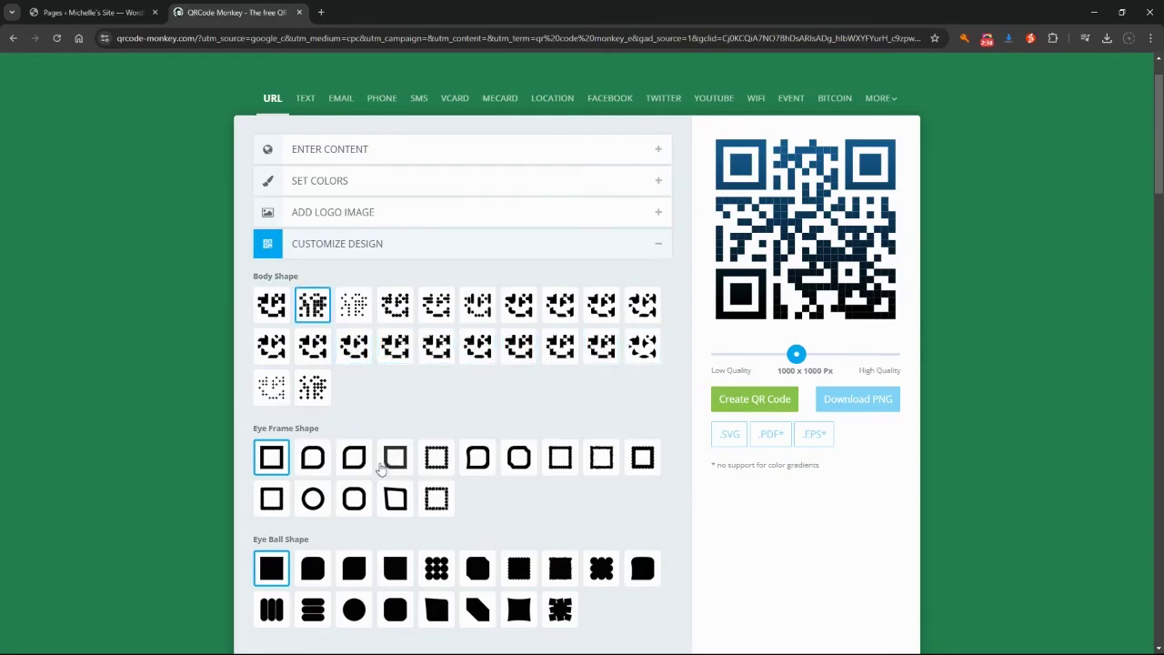
# - Choose the second eye frame shape, try several eye ball shapes ending with the tenth, and generate the styled QR code
pyautogui.scroll(-1, 351, 488)
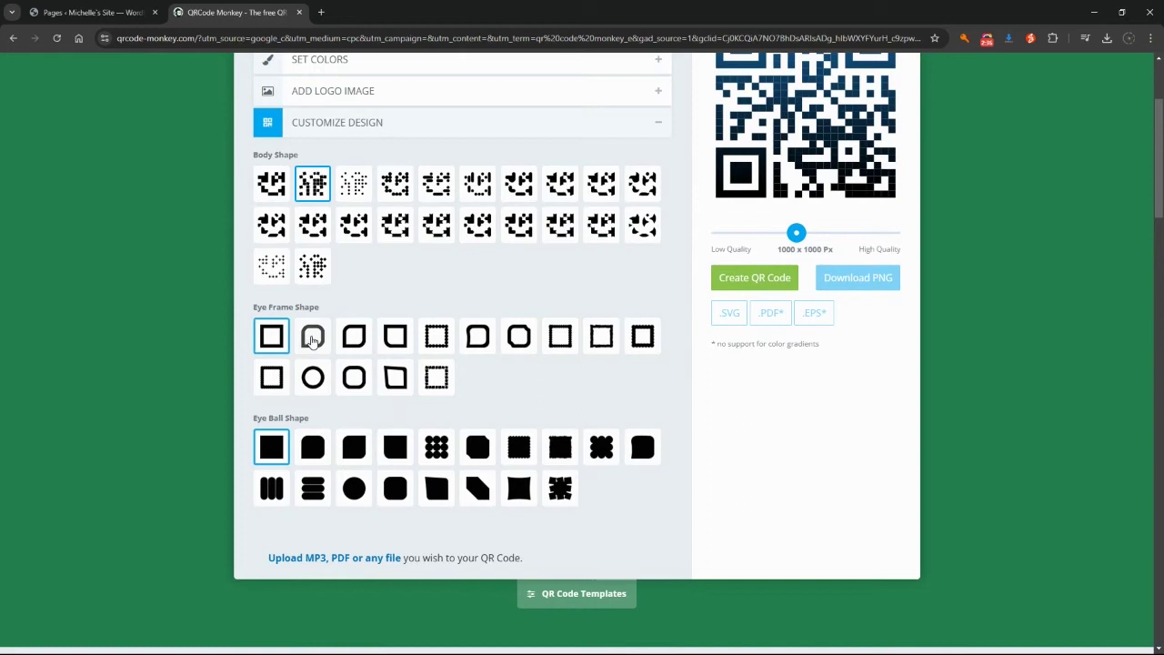
pyautogui.click(311, 336)
pyautogui.click(312, 447)
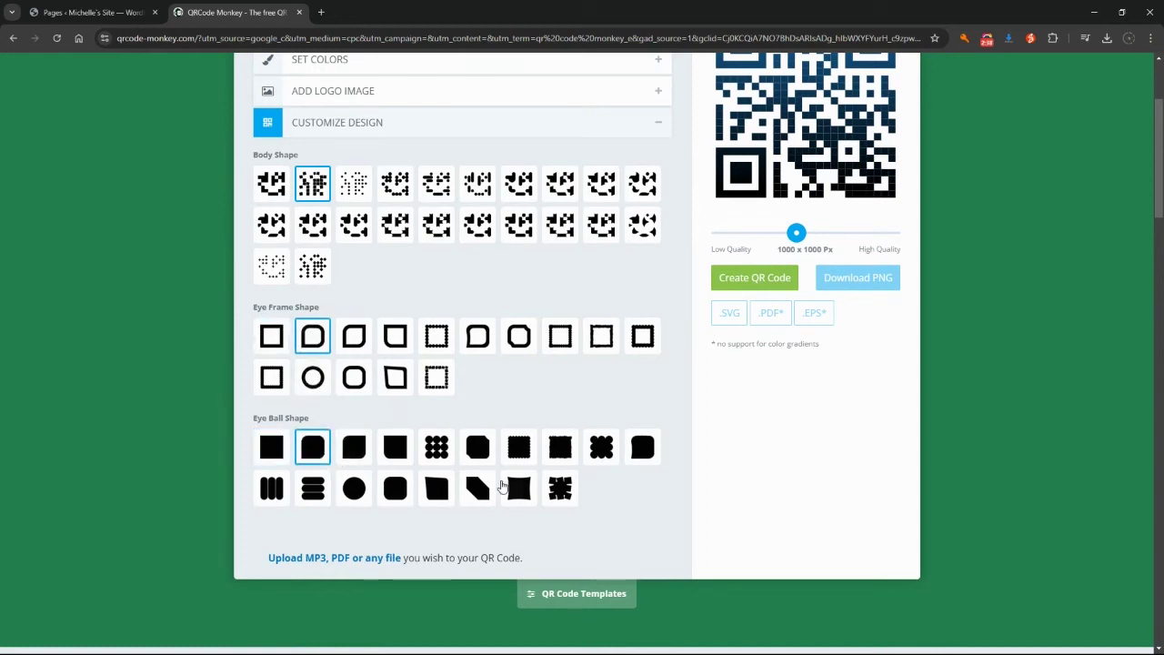
pyautogui.click(560, 488)
pyautogui.click(642, 447)
pyautogui.scroll(1, 592, 390)
pyautogui.scroll(1, 546, 424)
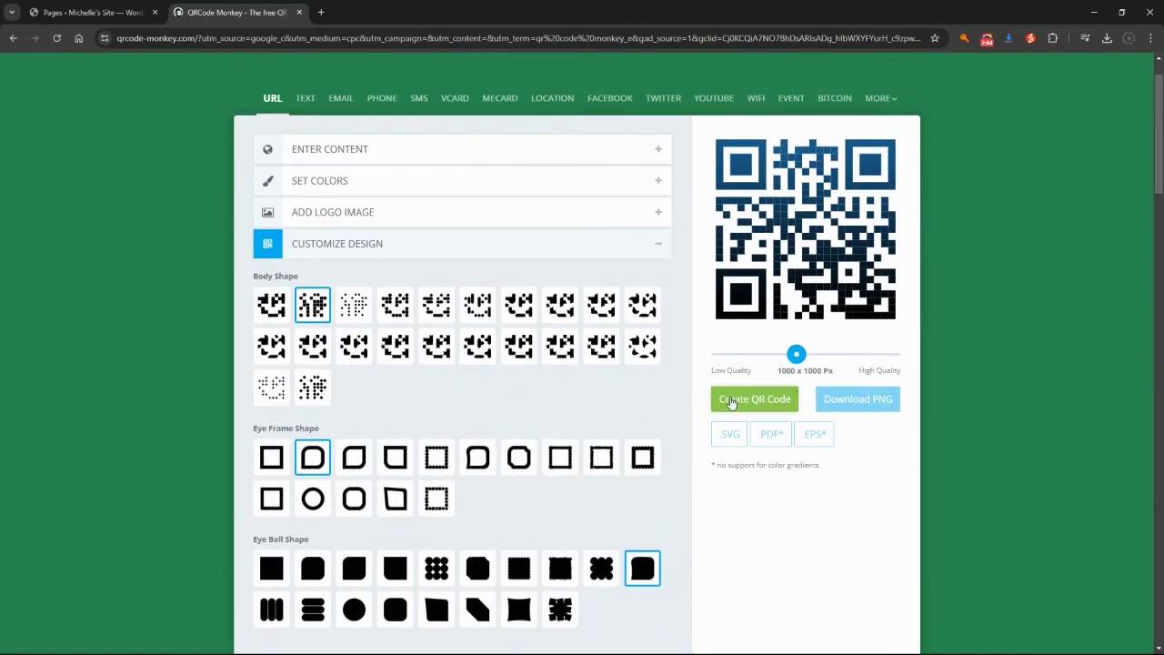
pyautogui.click(768, 412)
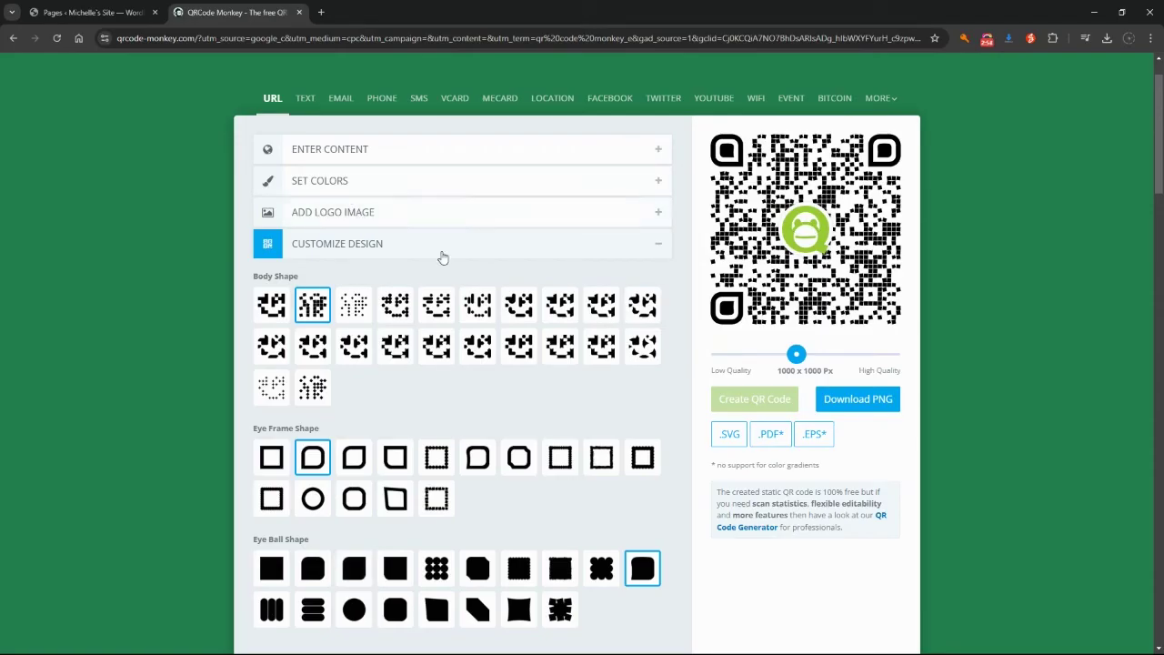
# - Remove the green QRCode Monkey logo from the QR code and collapse the logo image options
pyautogui.click(377, 218)
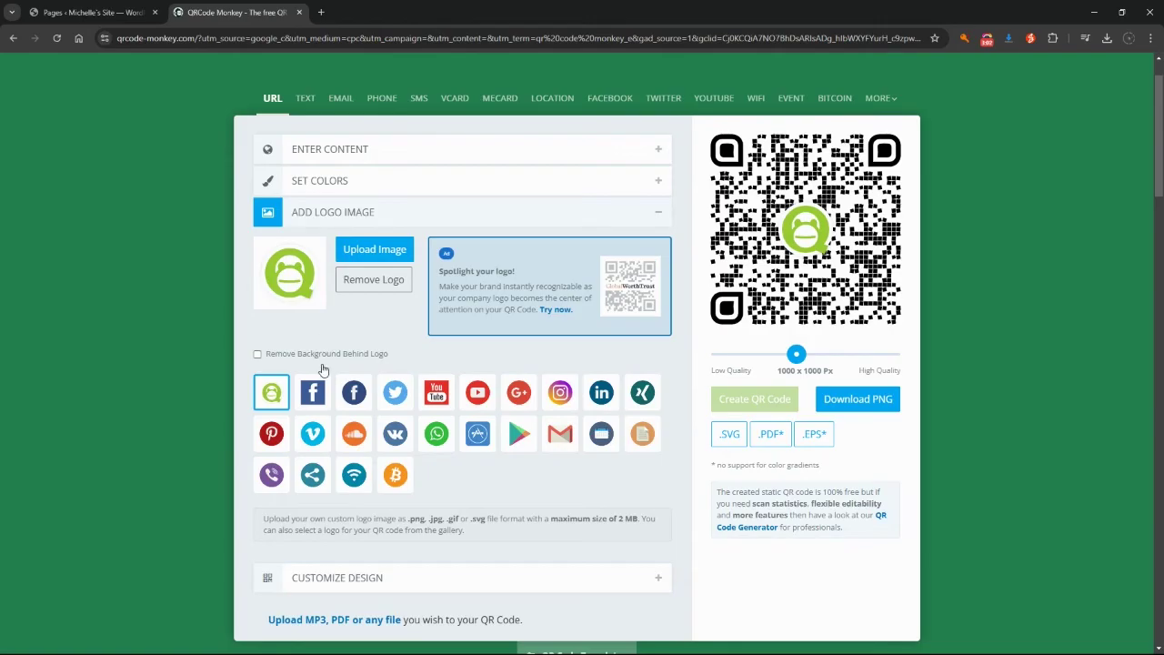
pyautogui.scroll(1, 324, 367)
pyautogui.click(363, 348)
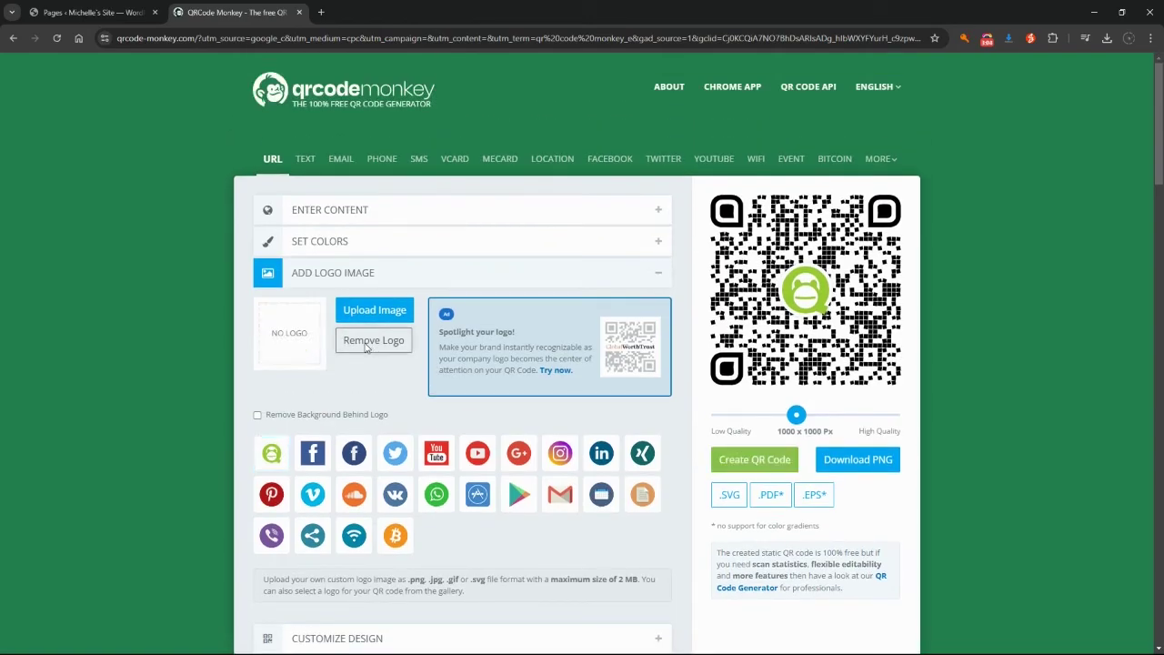
pyautogui.click(351, 273)
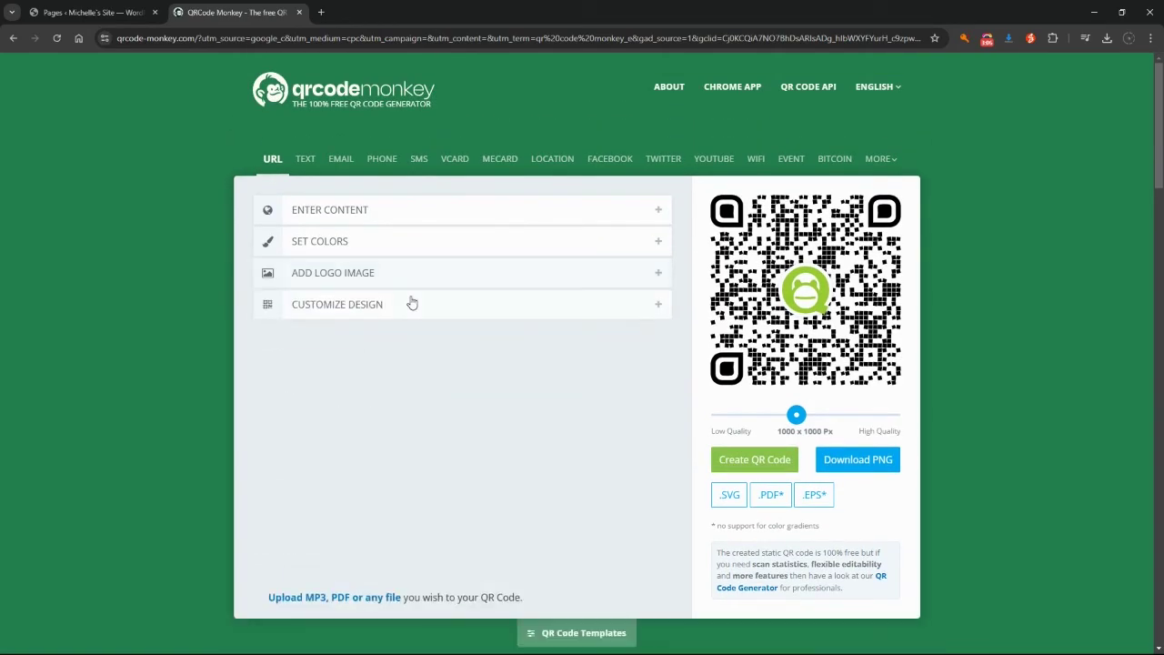
# - Reset the eye frame, eye ball and body shapes to the first, plain square option in each design group
pyautogui.click(411, 310)
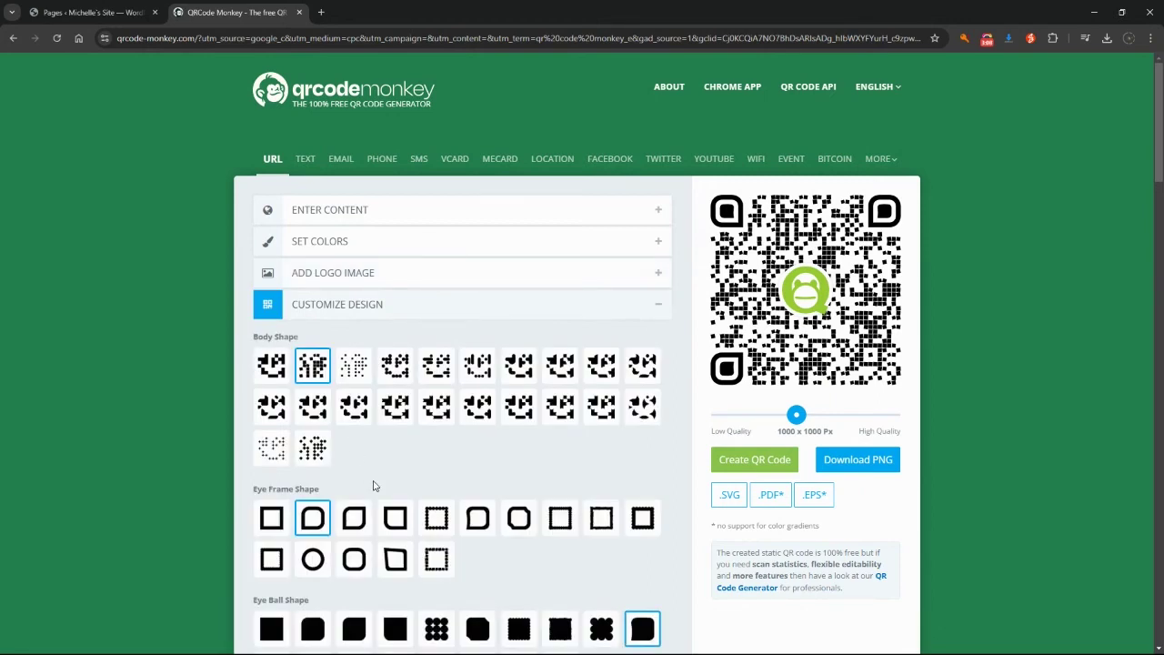
pyautogui.scroll(-1, 371, 488)
pyautogui.click(271, 457)
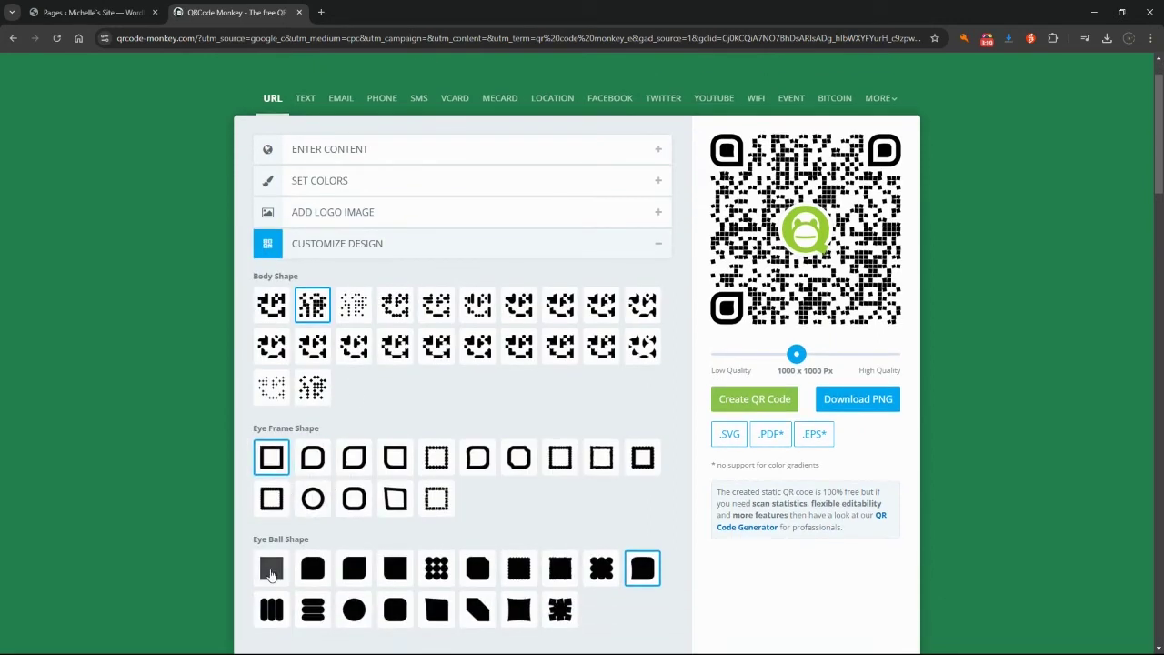
pyautogui.click(271, 572)
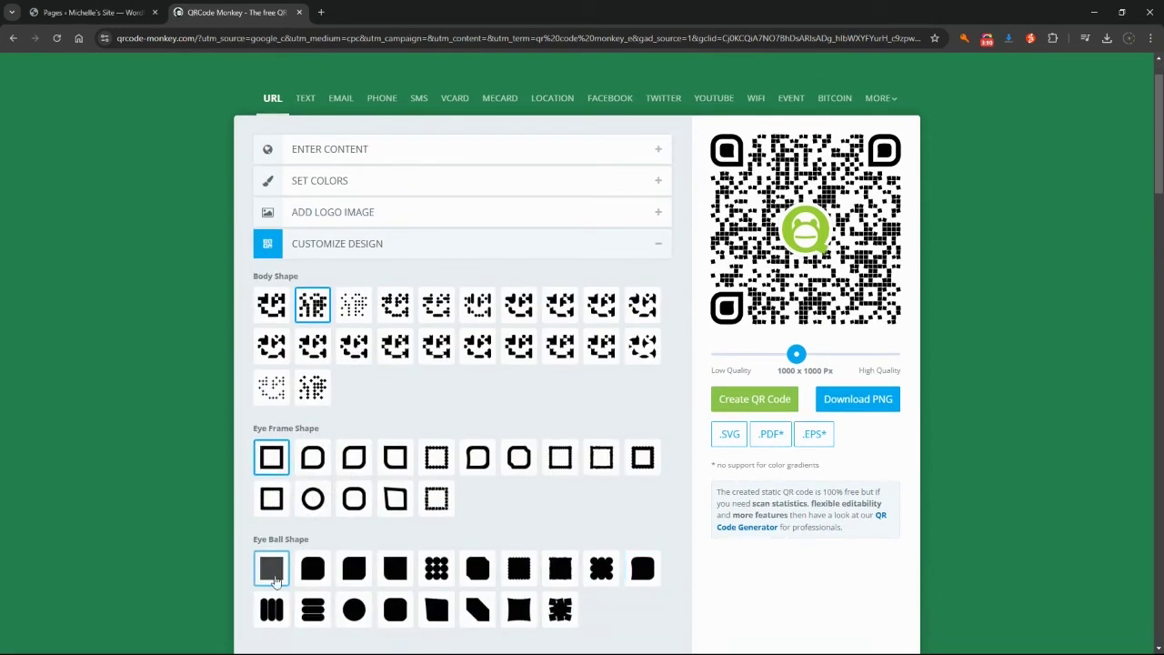
pyautogui.click(263, 306)
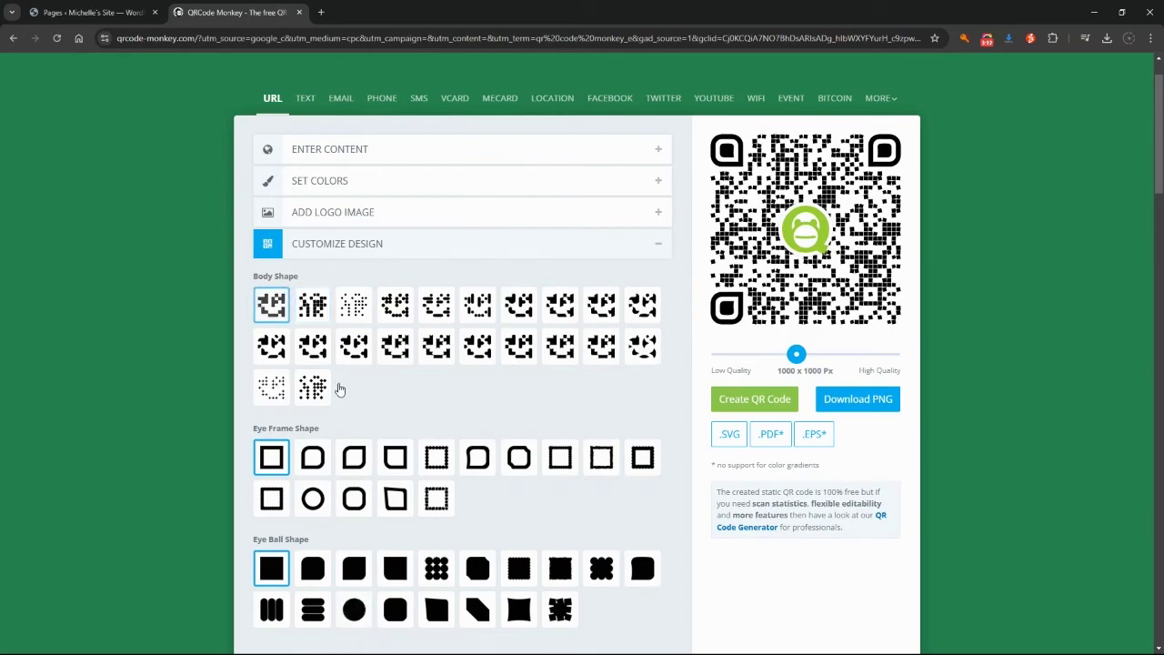
# - Generate the plain black QR code, download it as a PNG, and dismiss the QR Code Generator advertisement
pyautogui.click(781, 403)
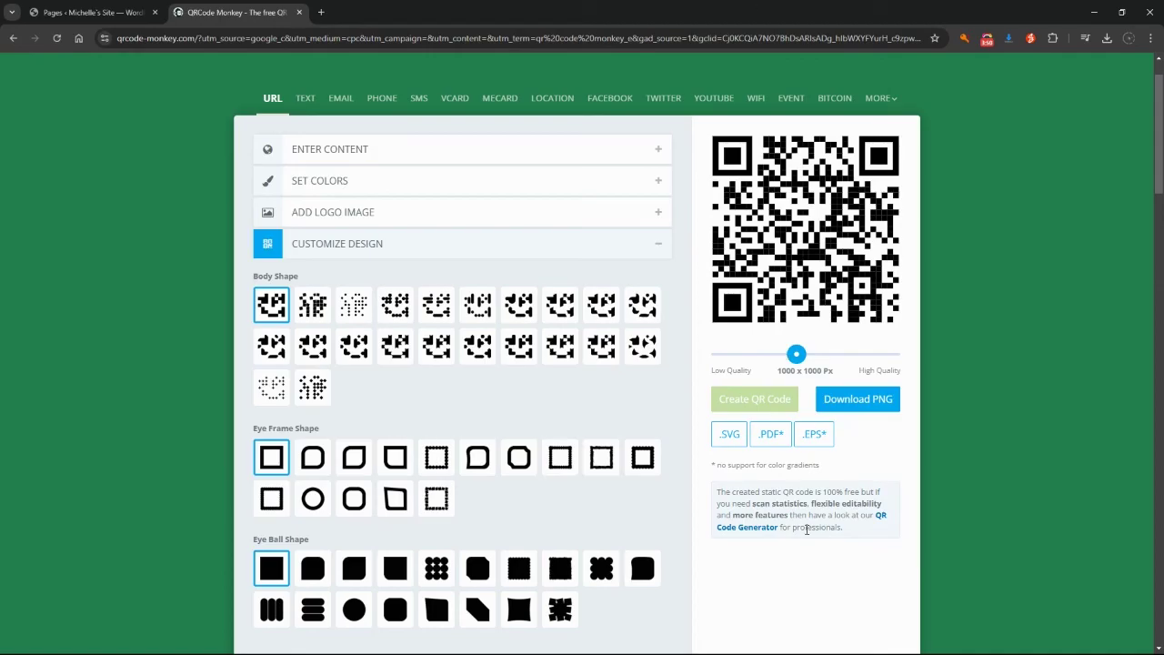
pyautogui.click(858, 400)
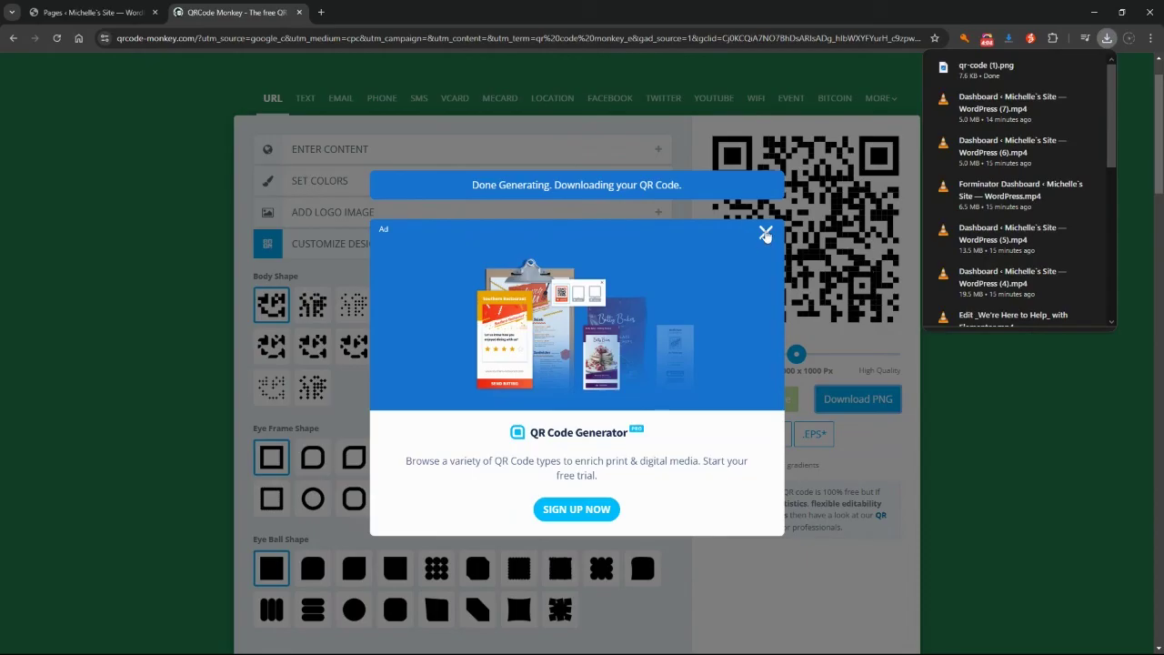
pyautogui.click(766, 233)
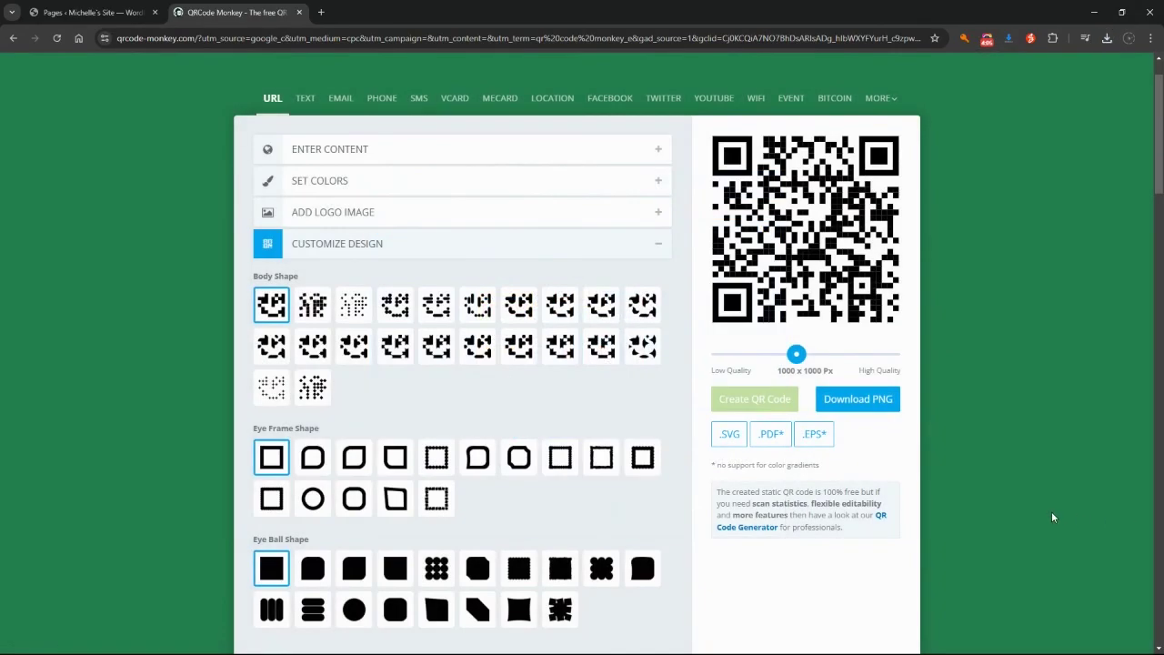